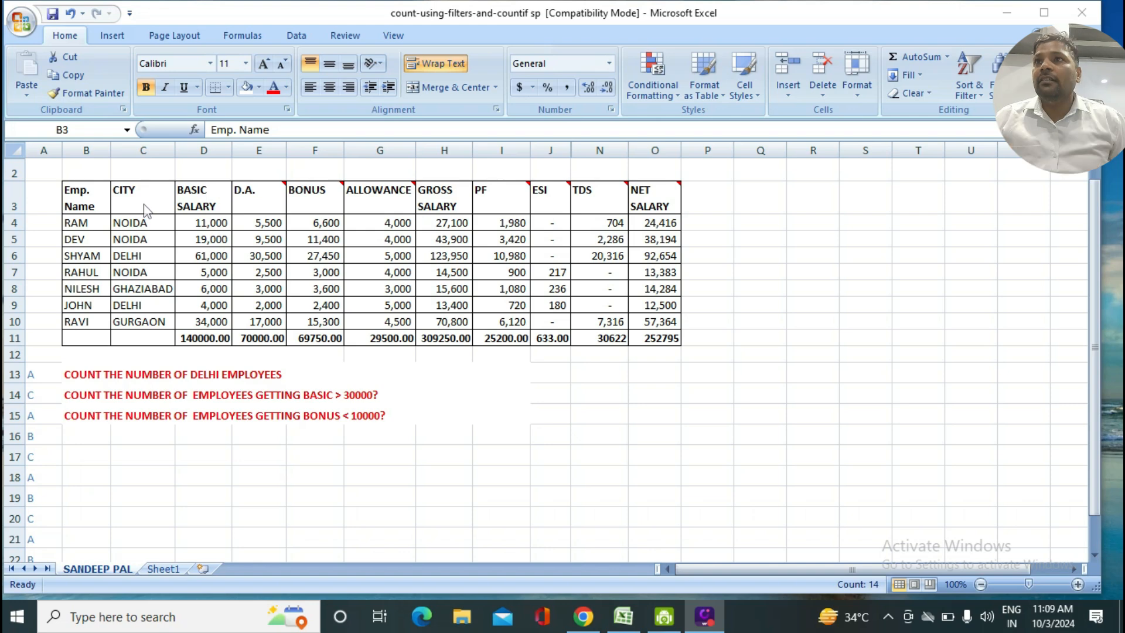
Turn on filters for the salary table's header row.
left_click(144, 204)
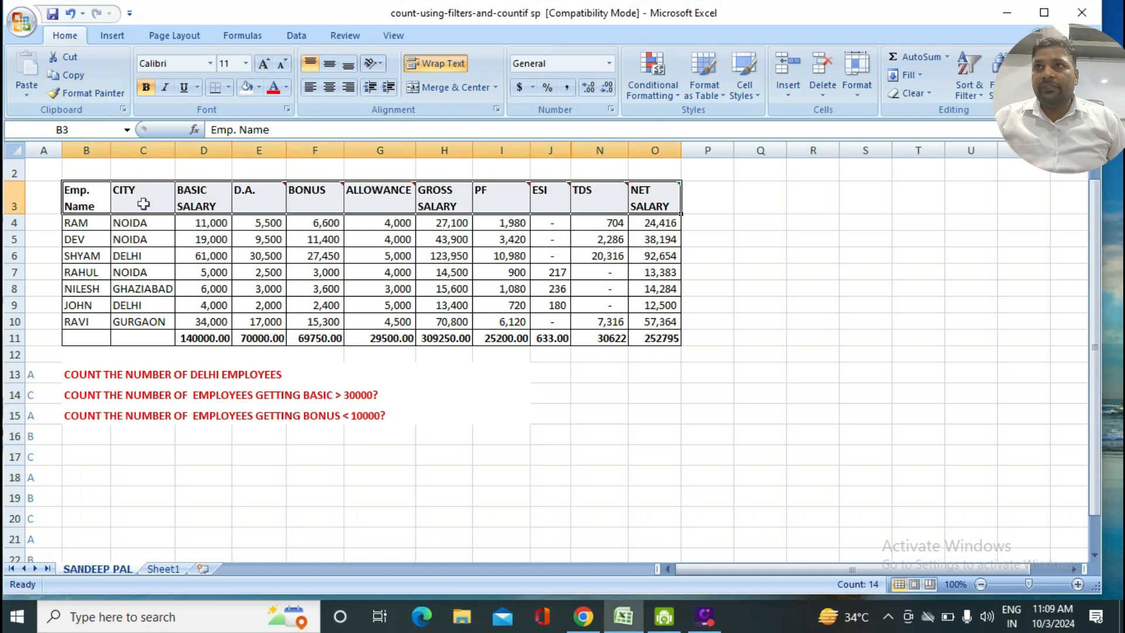
mouse_move(301, 203)
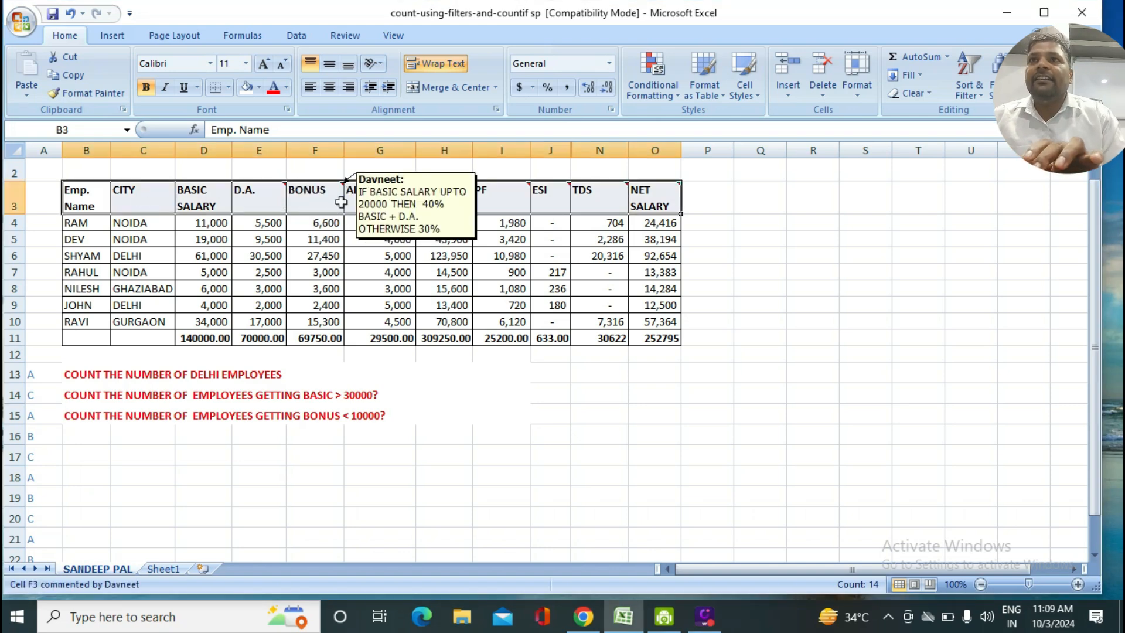
mouse_move(478, 209)
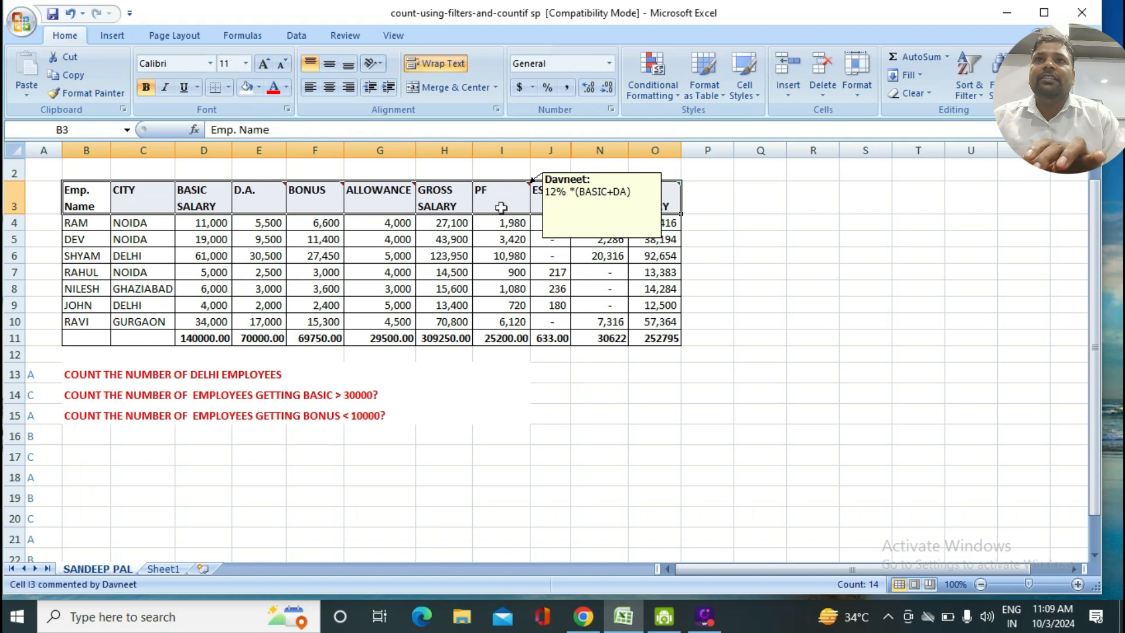
mouse_move(635, 206)
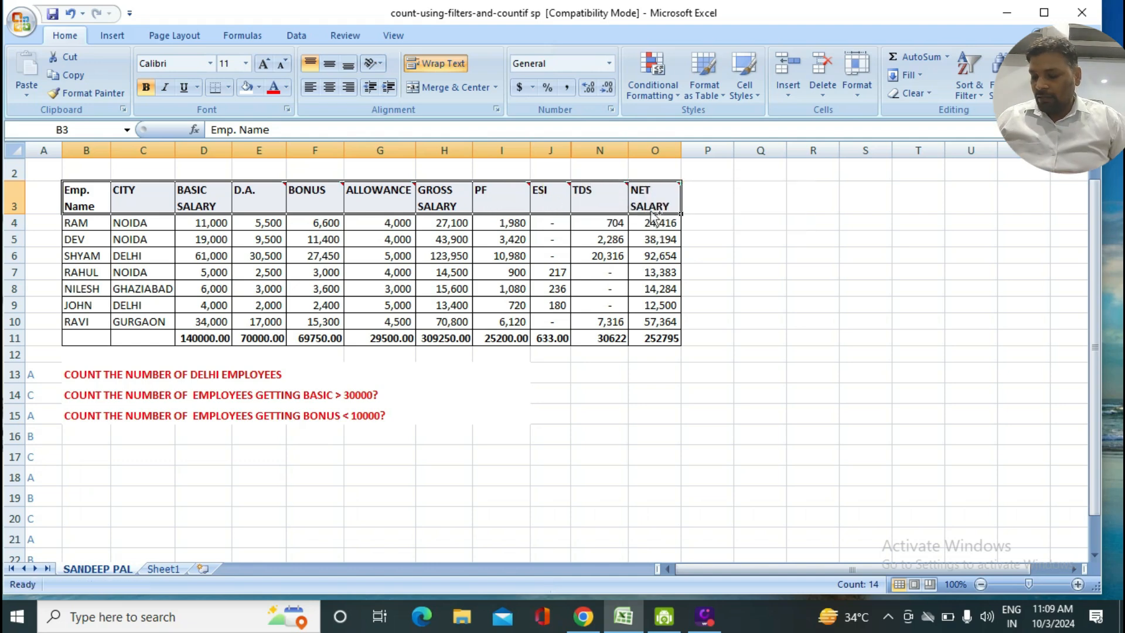
key("ctrl+shift+l")
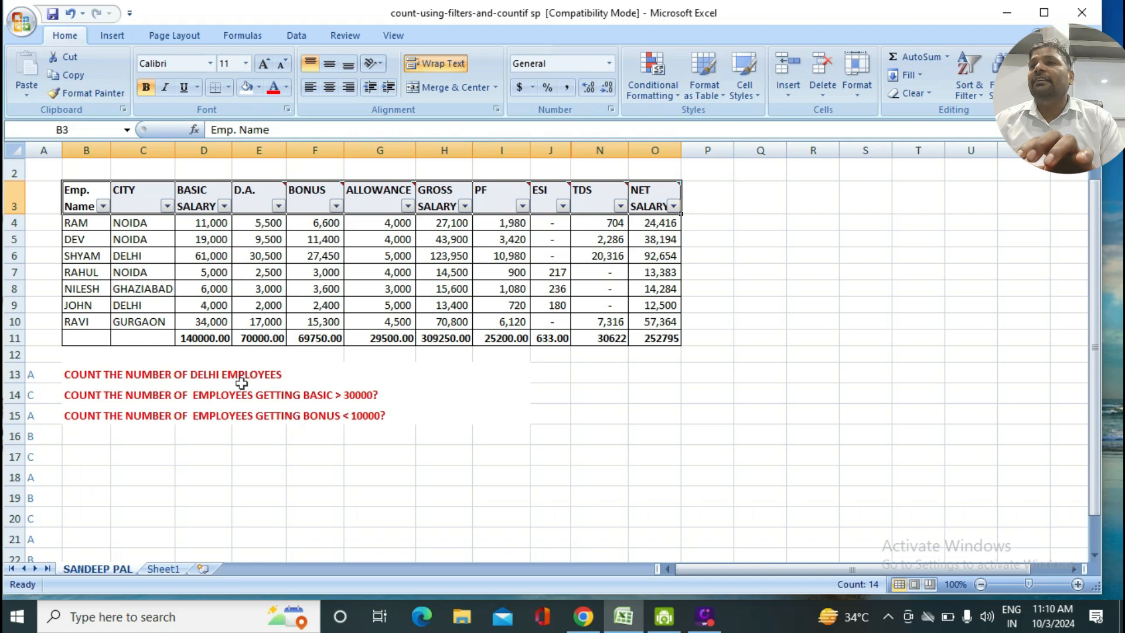
Filter the CITY column to show only DELHI.
left_click(167, 206)
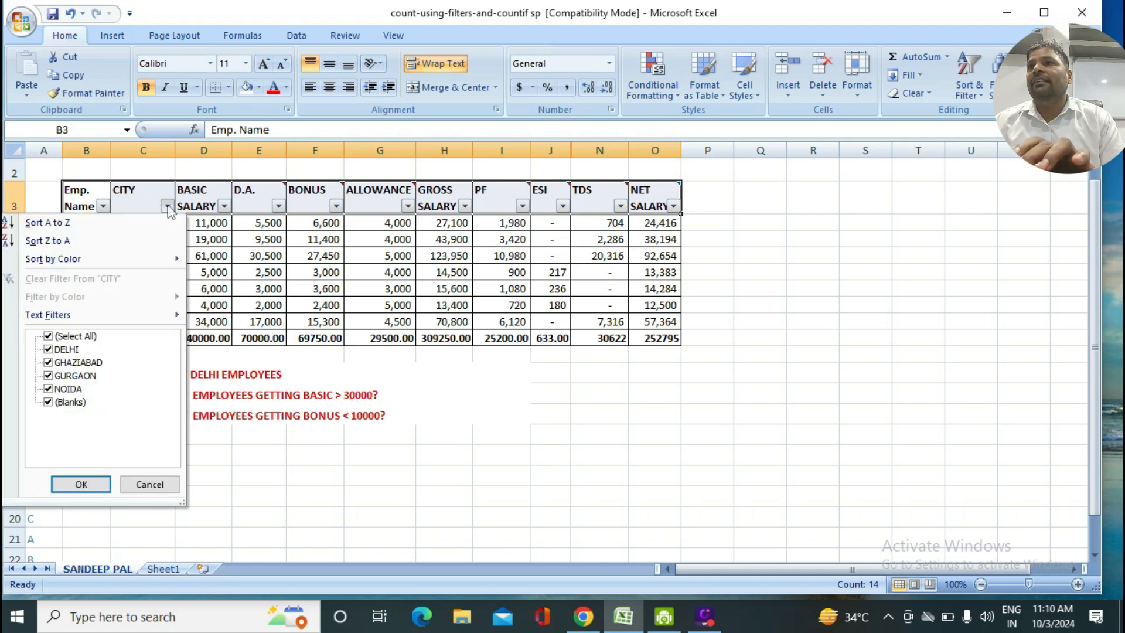
left_click(49, 337)
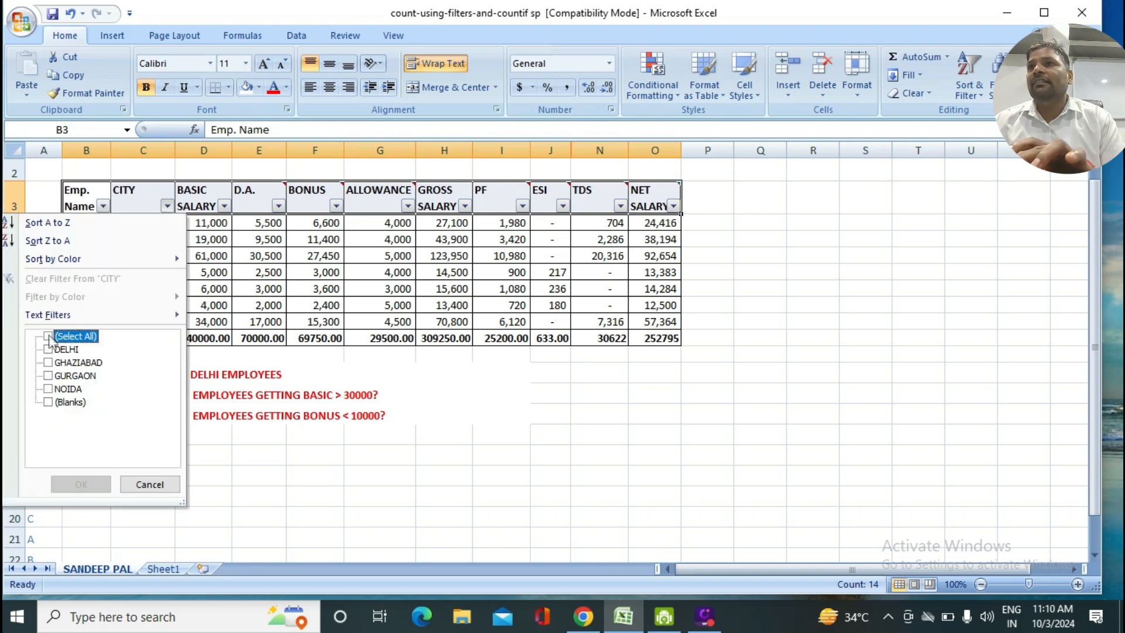
left_click(49, 350)
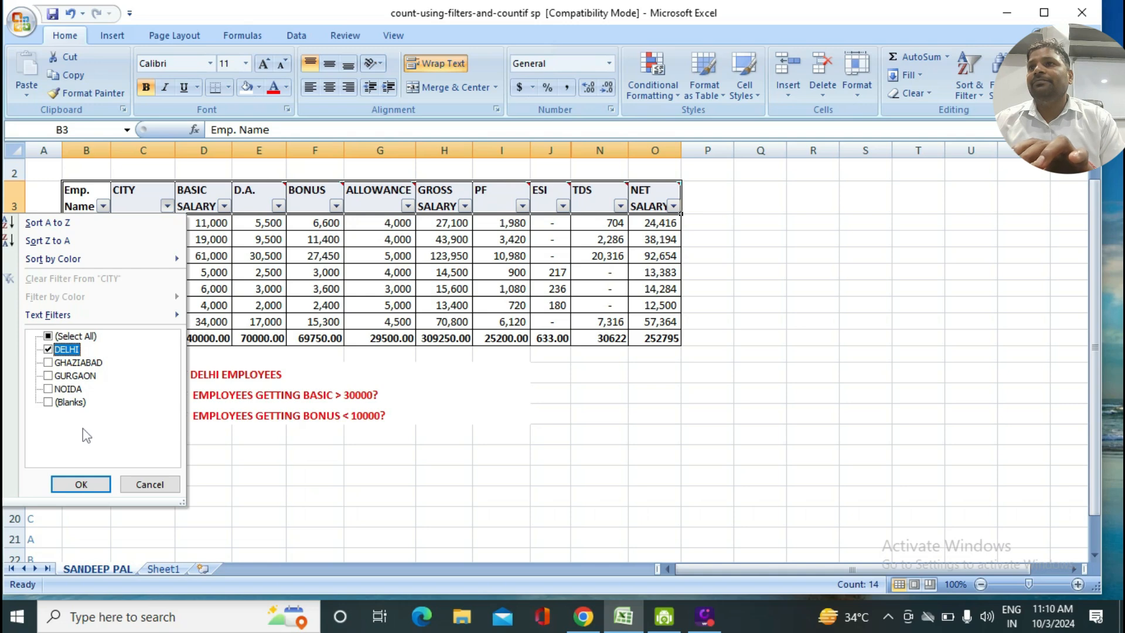
left_click(81, 484)
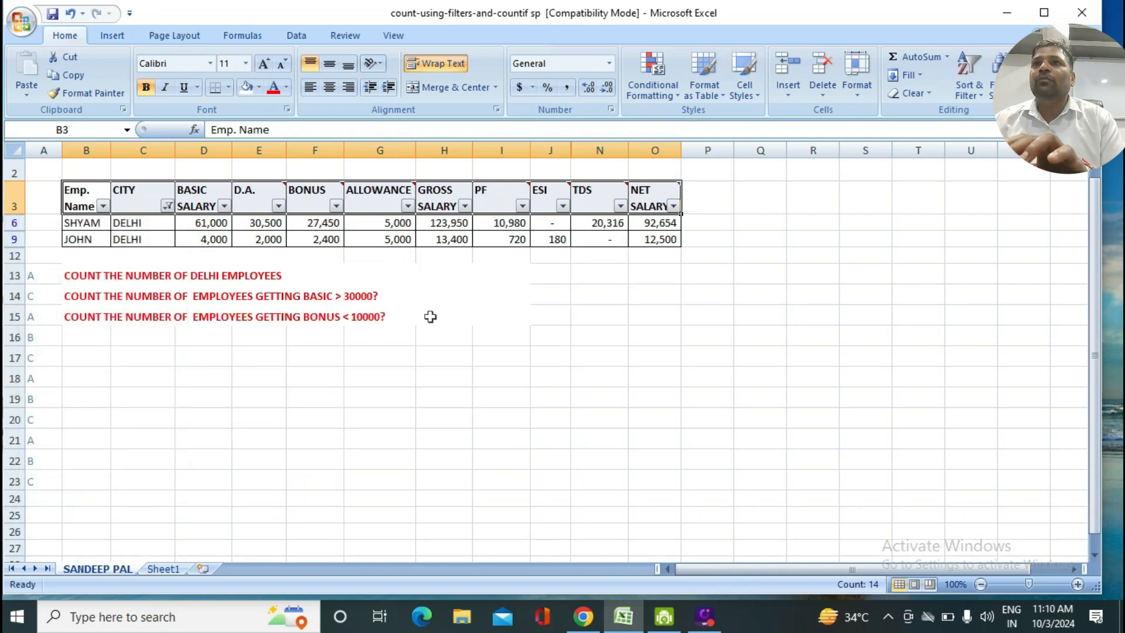
Enter 2 in H13 as the manually counted number of Delhi employees.
left_click(453, 273)
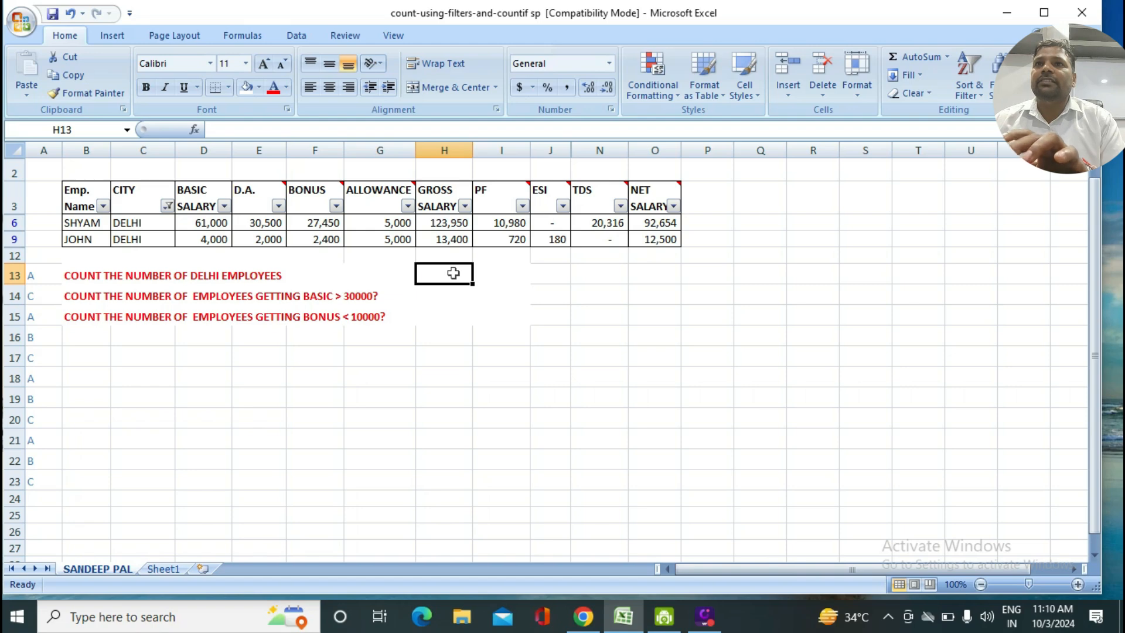
type("2")
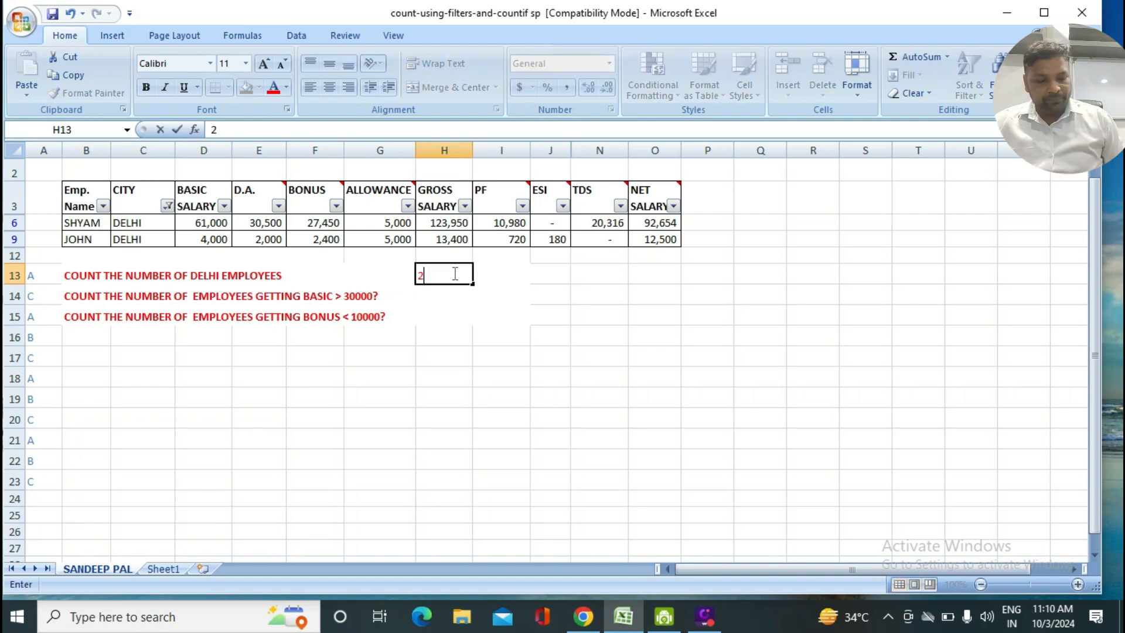
left_click(456, 327)
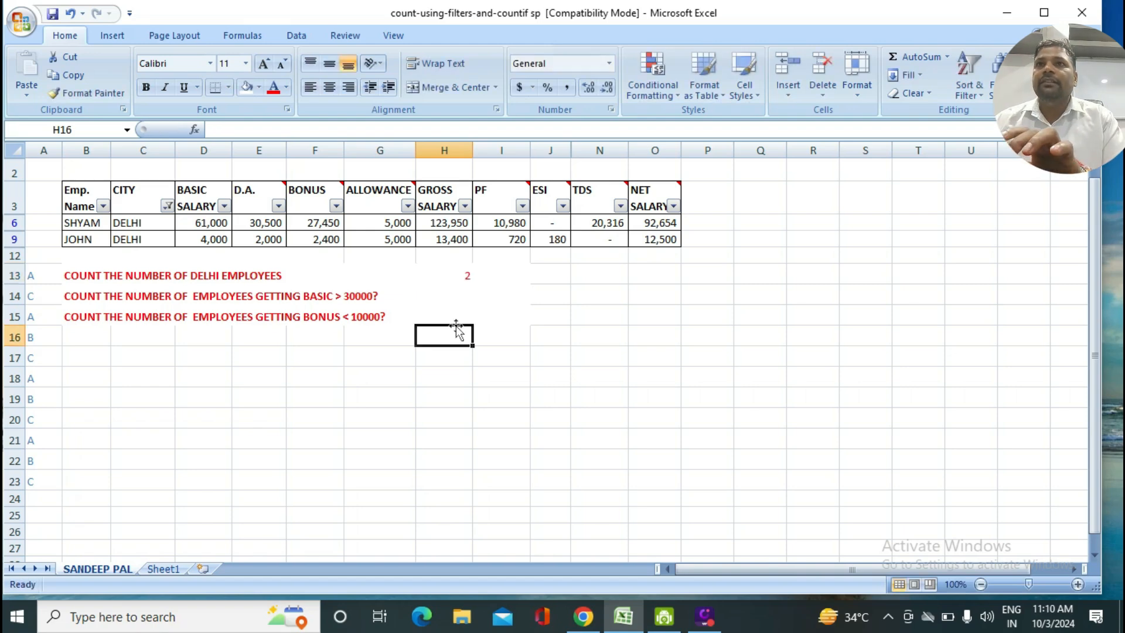
Remove the filters from the salary table so that all employee rows show again.
left_click(79, 194)
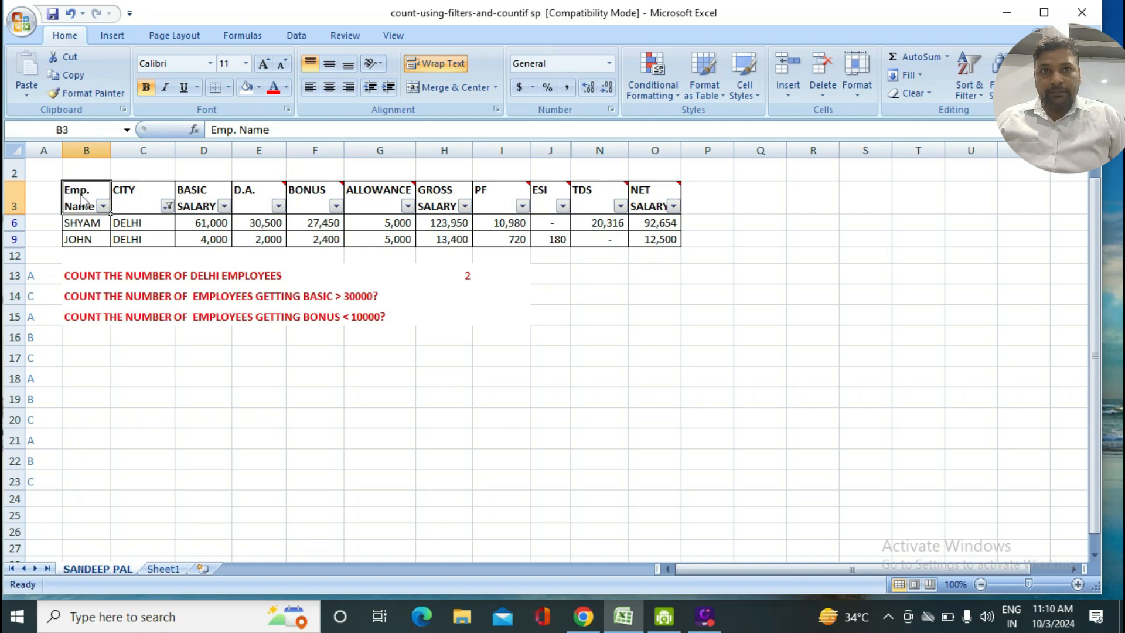
key("ctrl+shift")
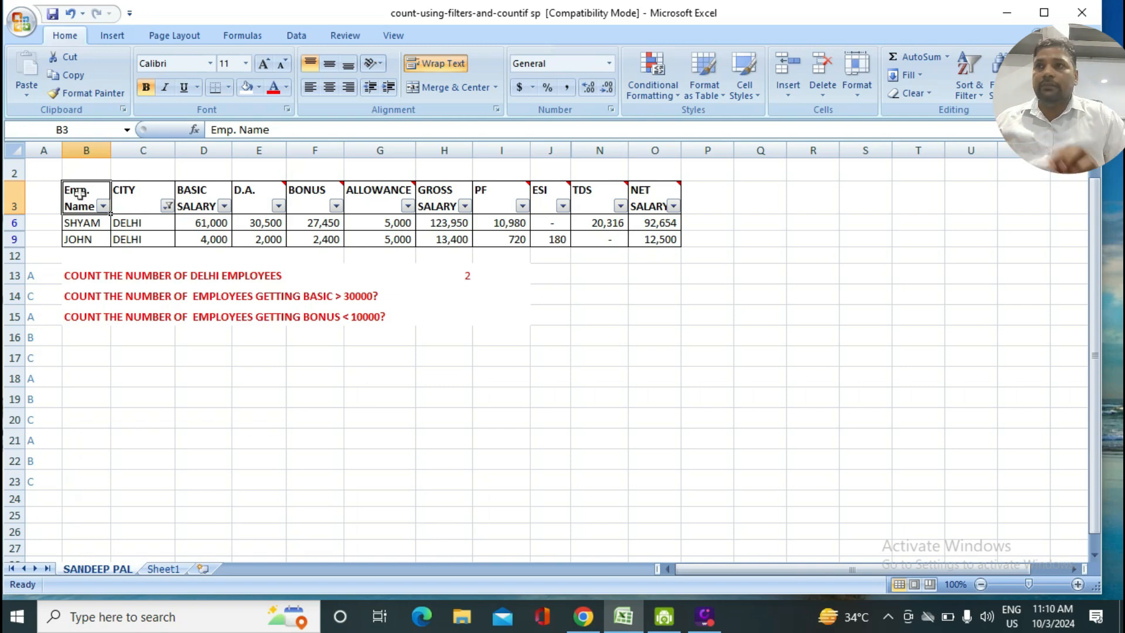
key("ctrl+shift")
key("shift+Right")
key("shift+Right")
key("shift+Right")
key("shift+Right")
key("shift+Right")
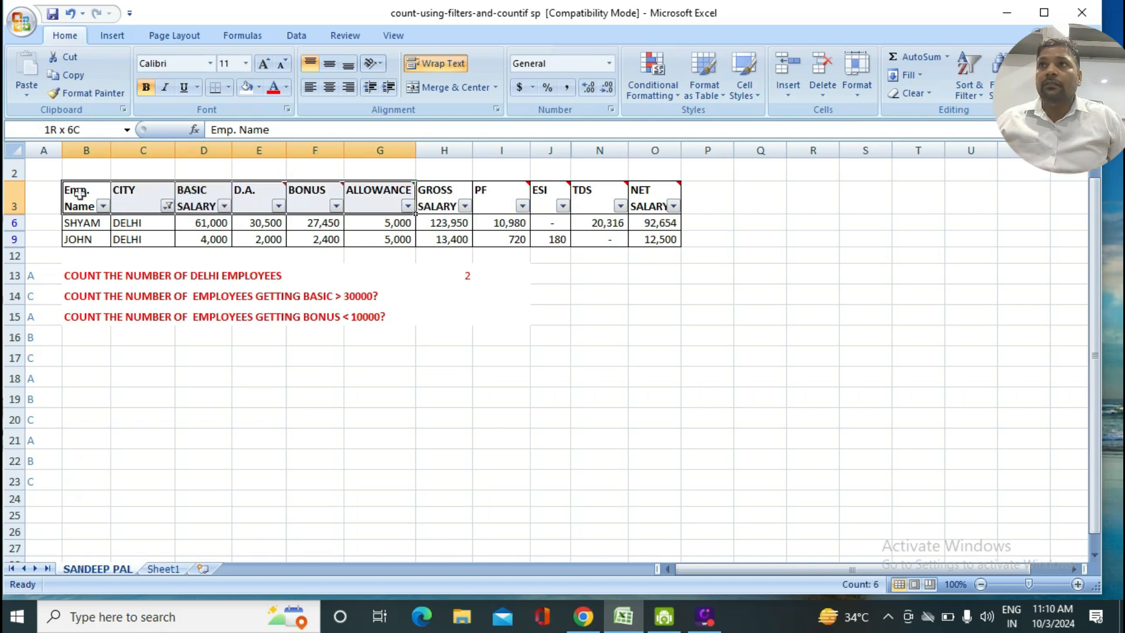
key("shift+Right")
key("shift+Right")
key("shift+Right")
key("shift+Right")
key("shift+Right")
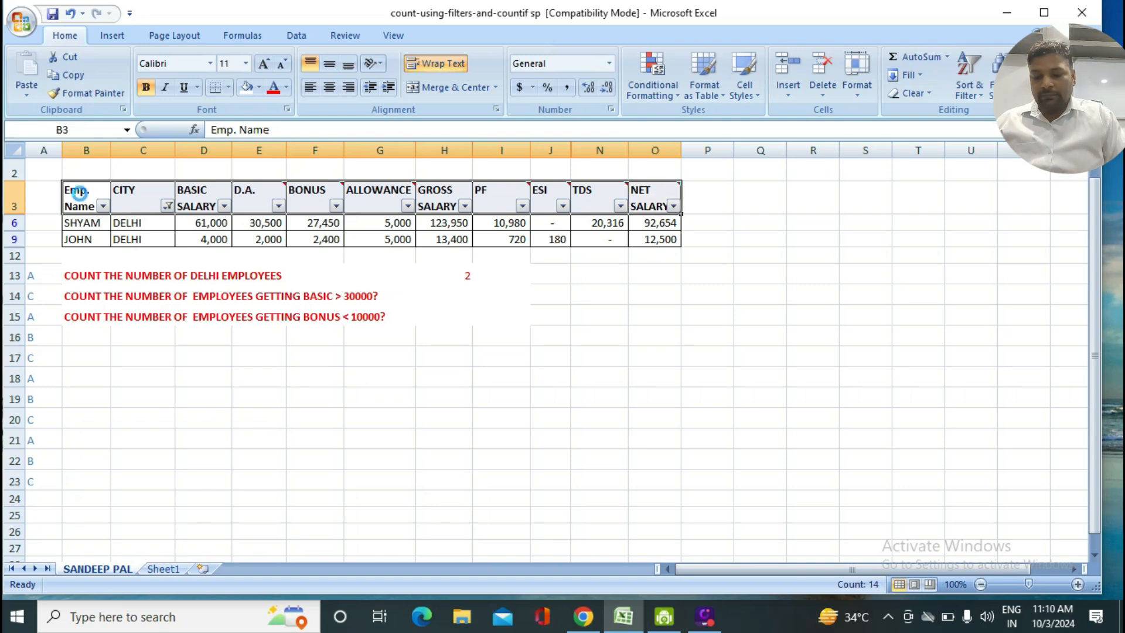
key("ctrl+shift+l")
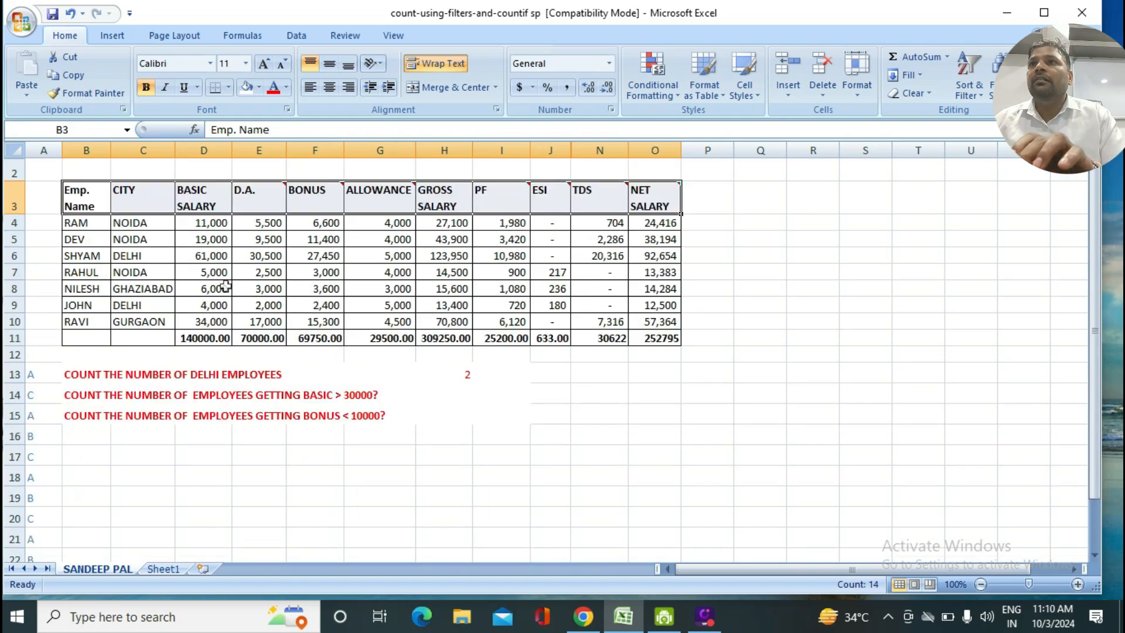
Count the Delhi employees in I13 with the formula =COUNTIF(C4:C10,"DELHI").
left_click(499, 376)
type("=")
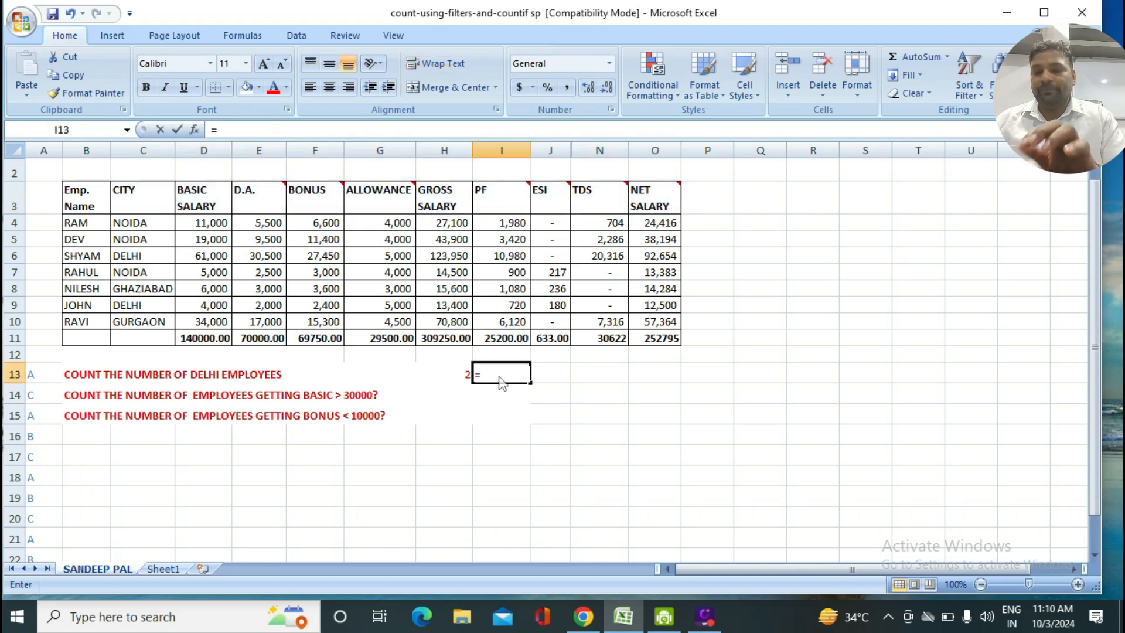
type("COUN")
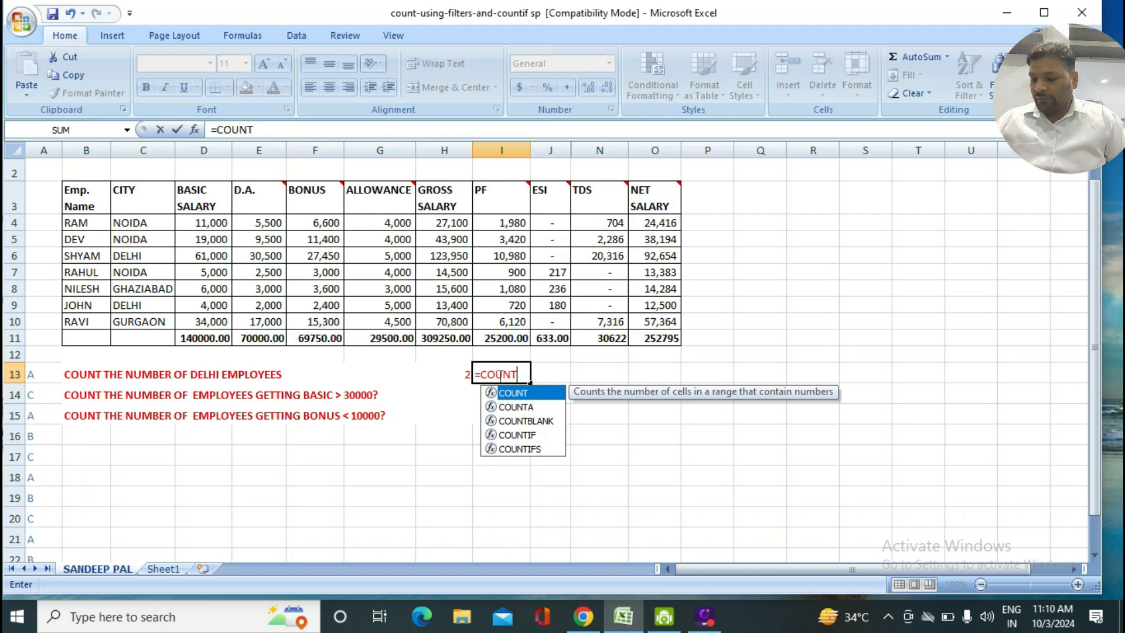
type("T")
key("Down")
key("Down")
key("Down")
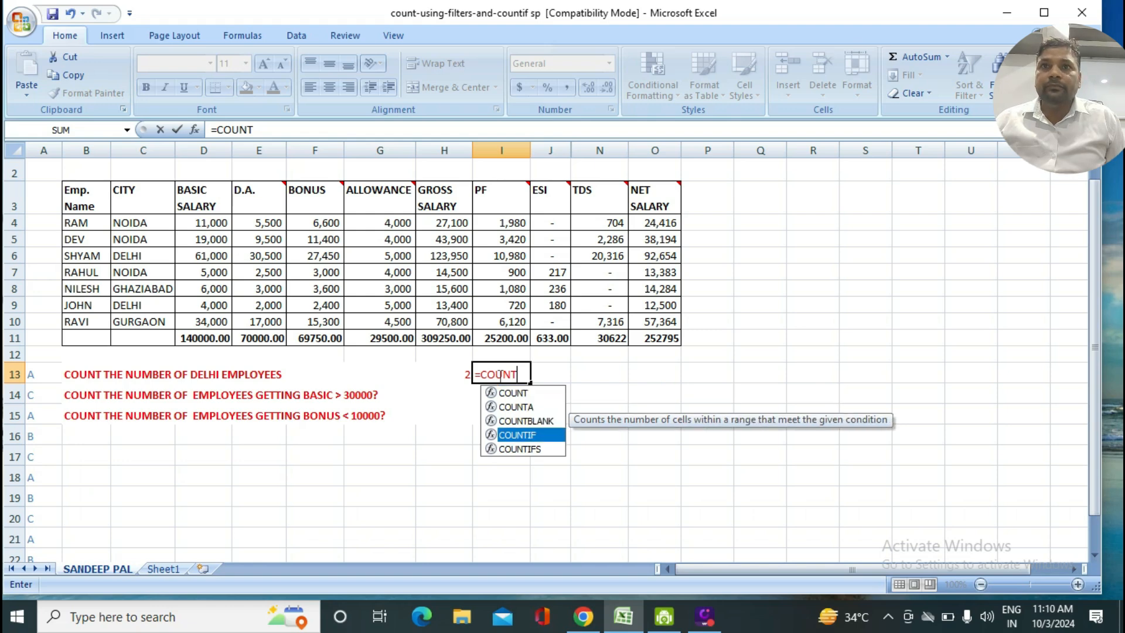
key("Tab")
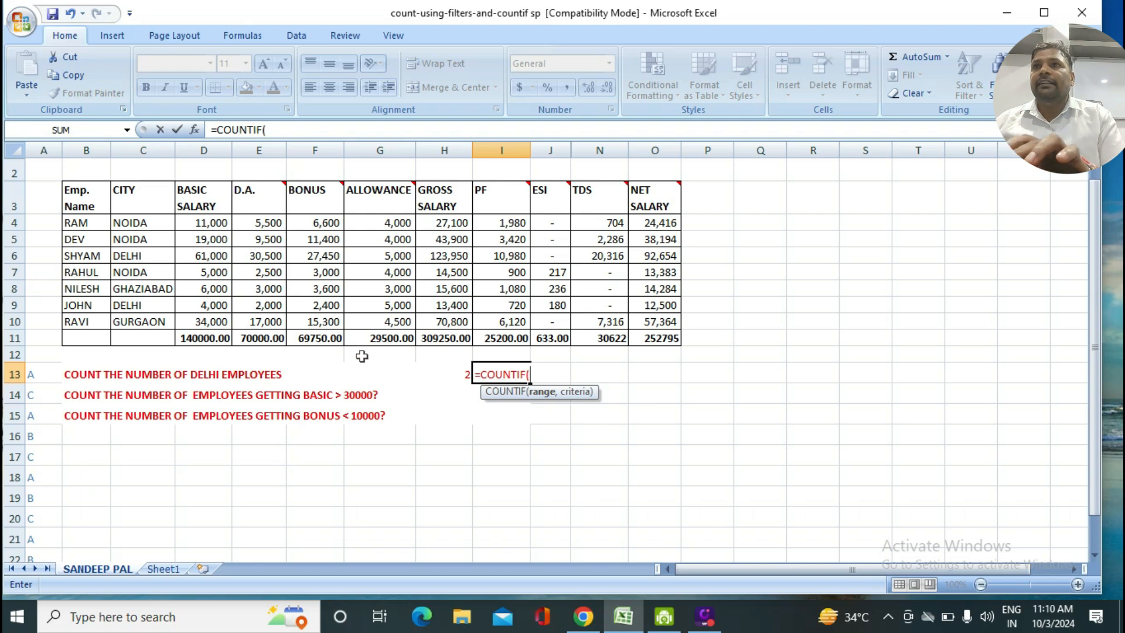
left_click(148, 226)
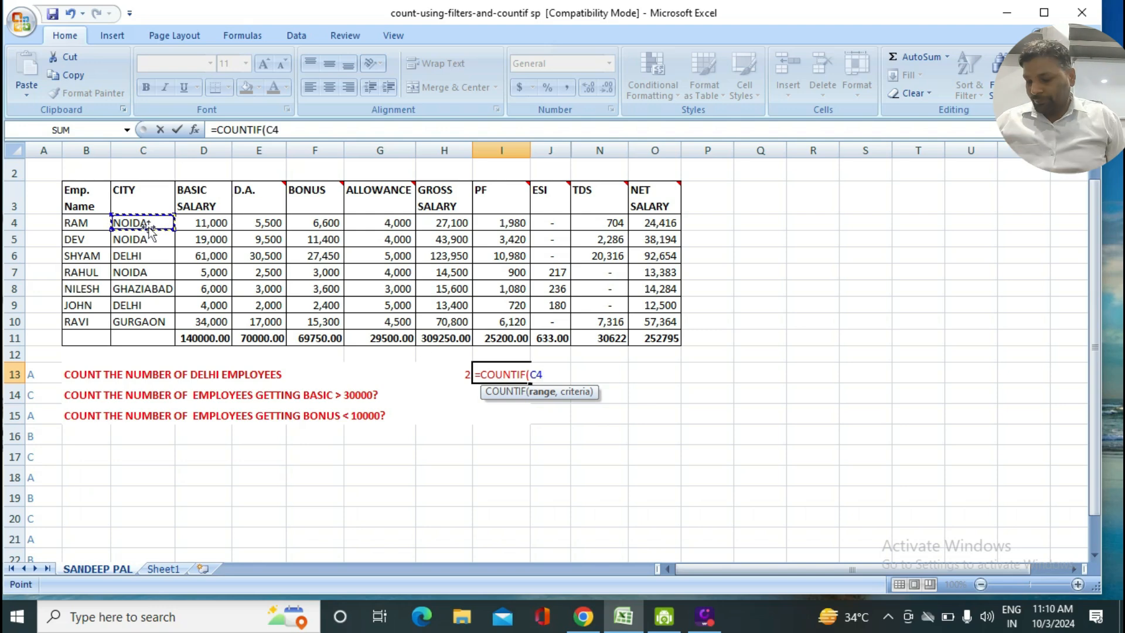
left_click_drag(151, 233, 147, 322)
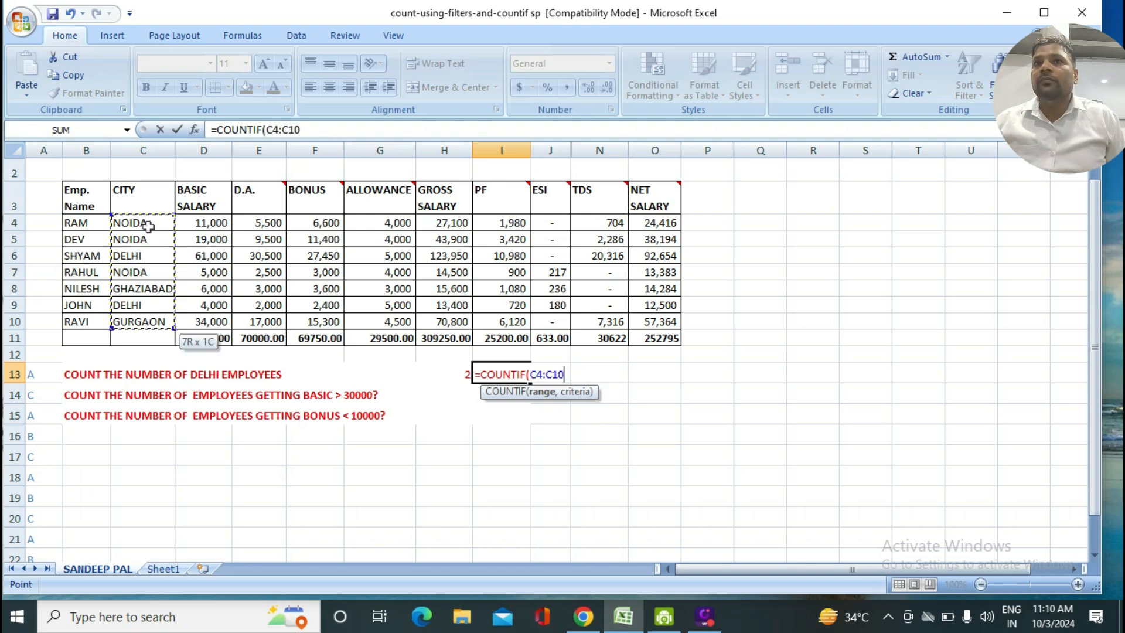
type(",")
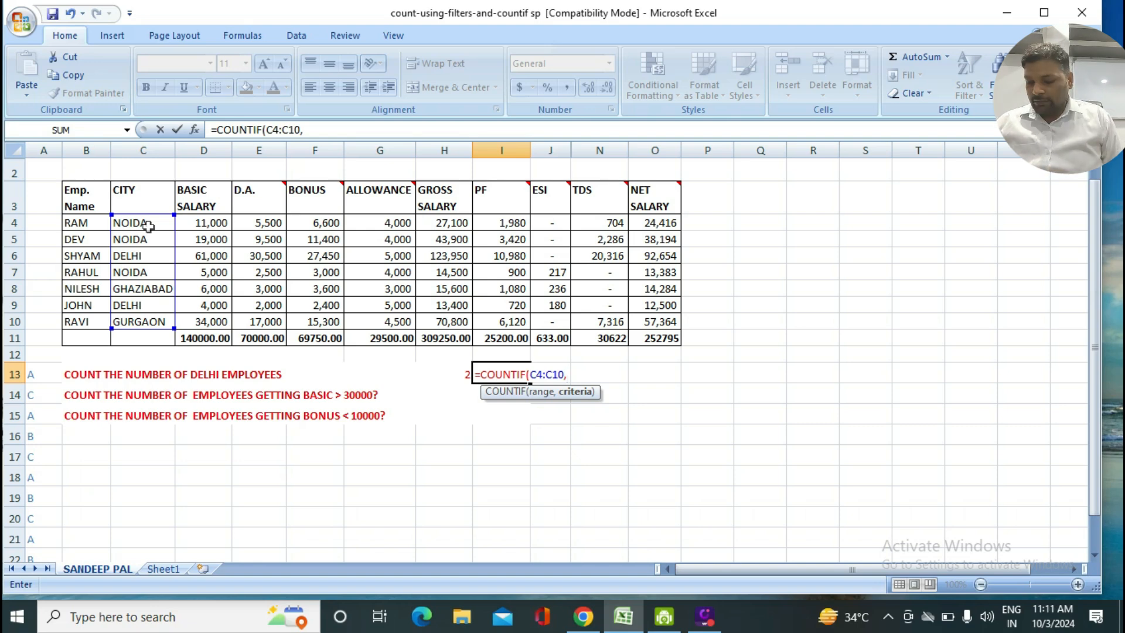
type("\"DE")
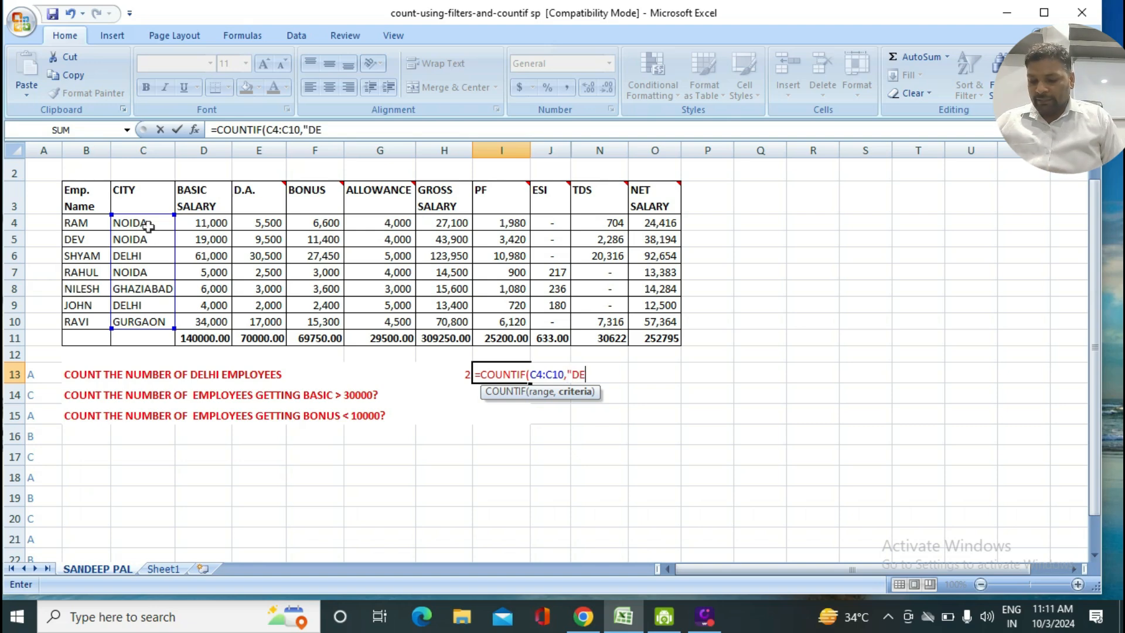
type("LHI")
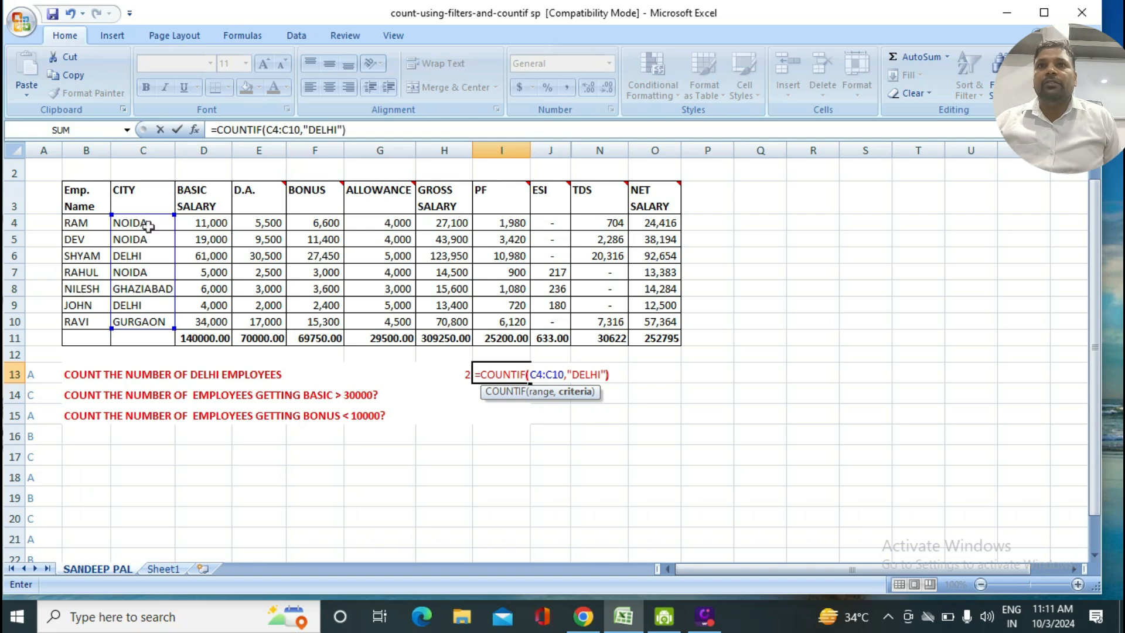
key("Return")
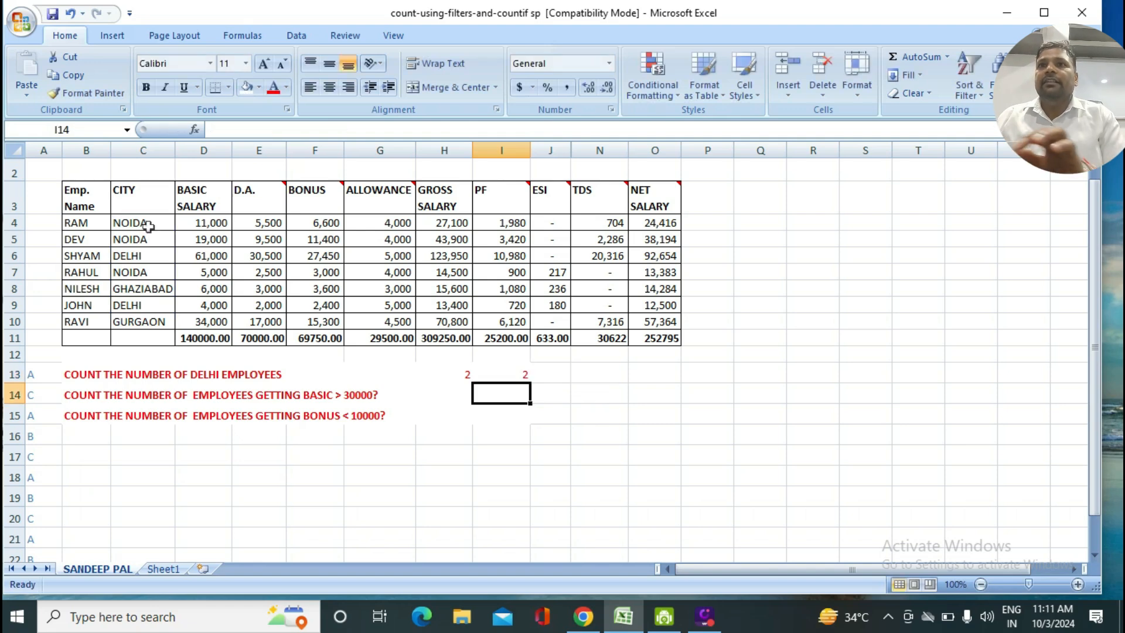
Compare the entries in H13 and I13, and change the first employee's city in C4 to DELHI.
left_click(455, 376)
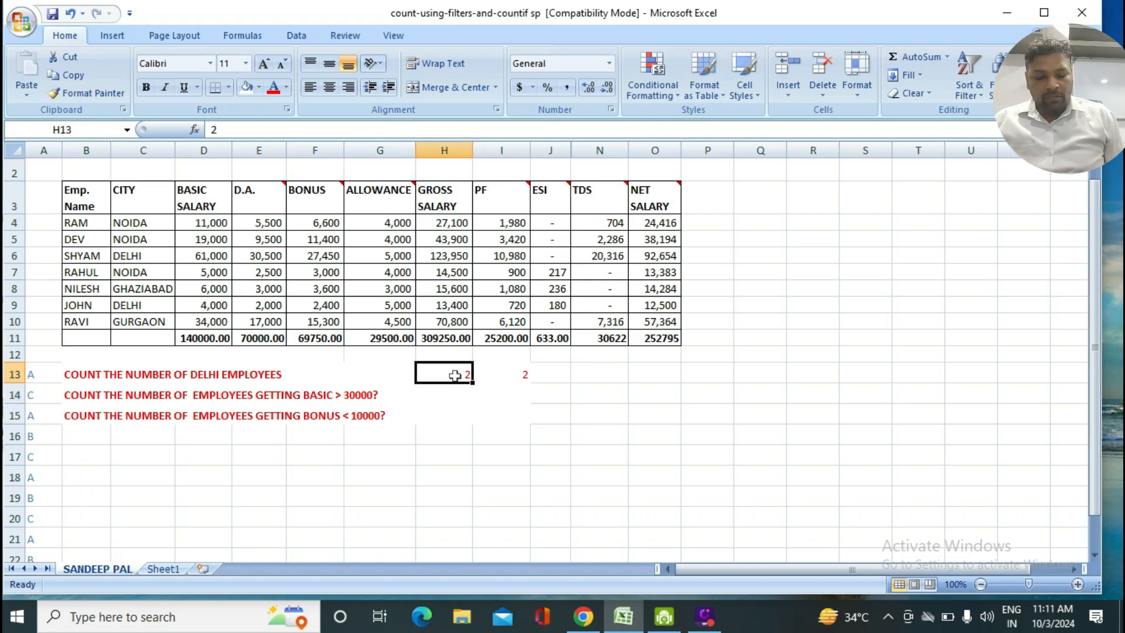
key("Right")
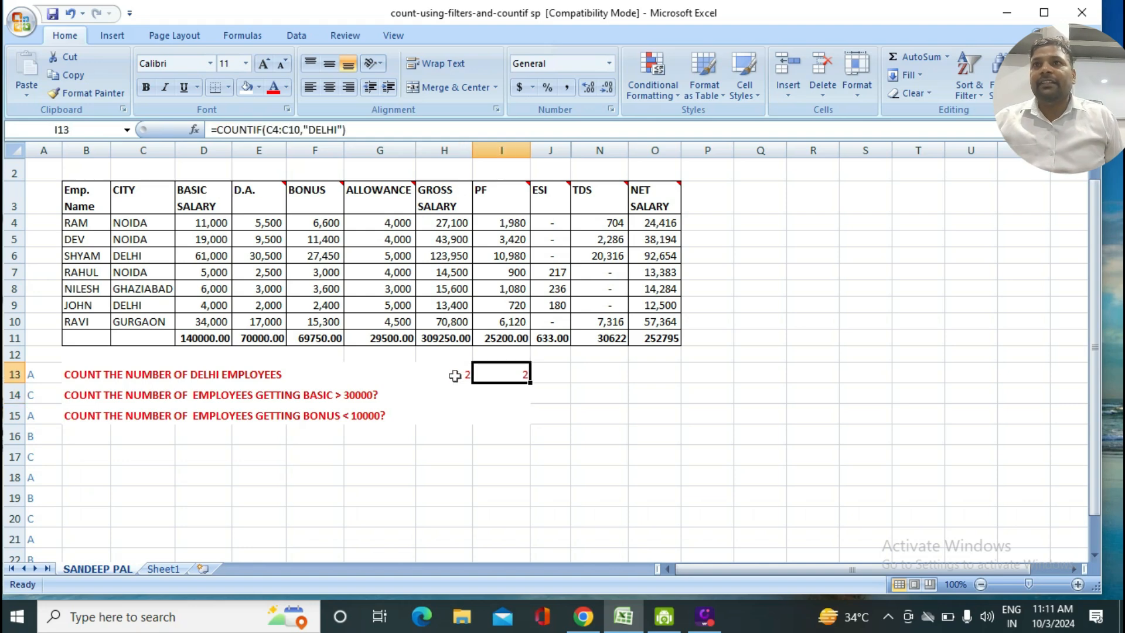
left_click(150, 224)
type("DELHI")
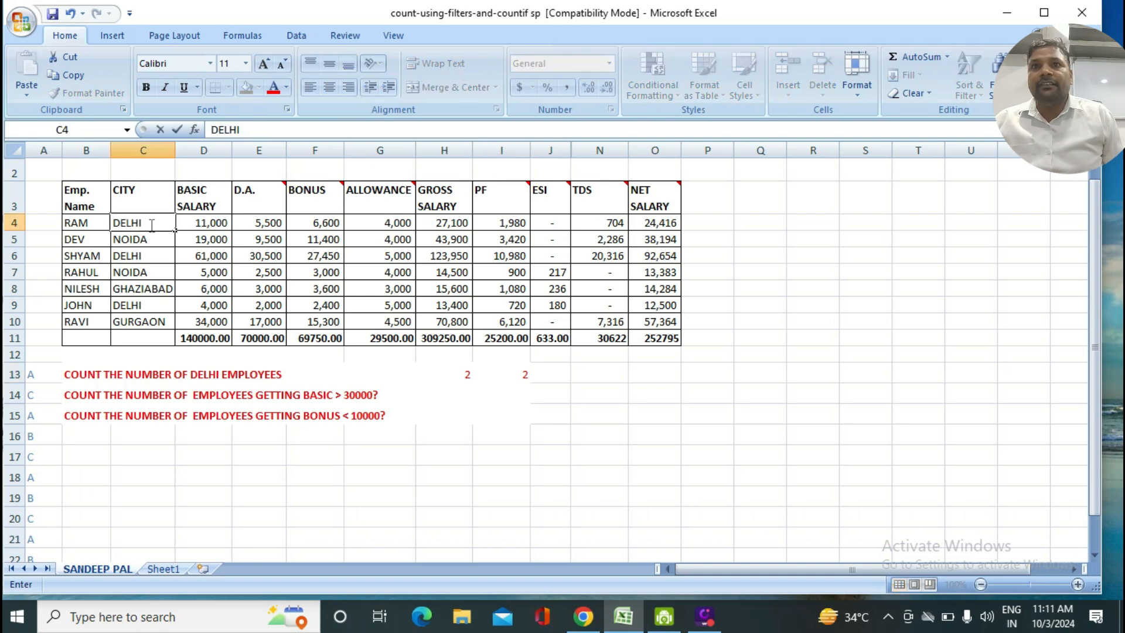
key("Return")
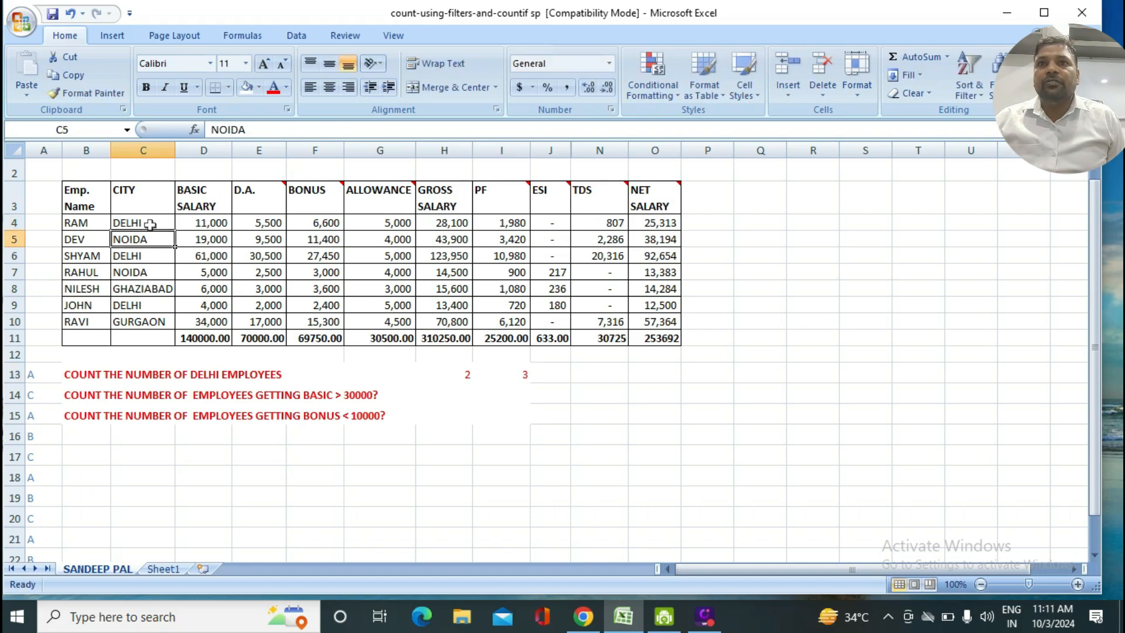
Make the two Delhi employee counts in H13:I13 bold.
left_click(458, 380)
key("shift+Right")
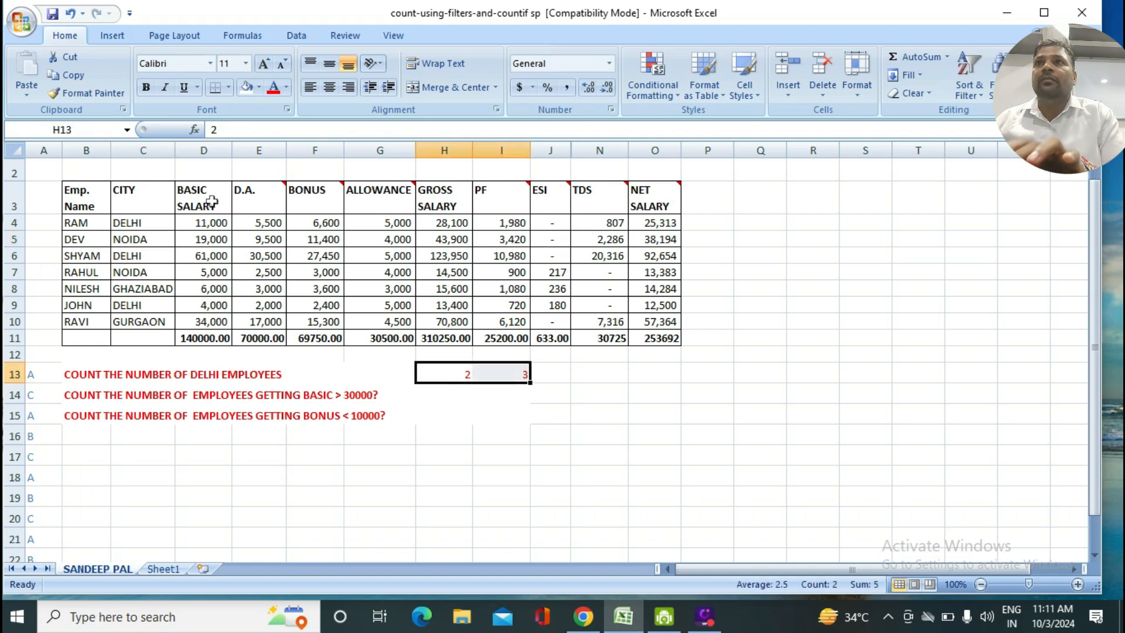
left_click(153, 88)
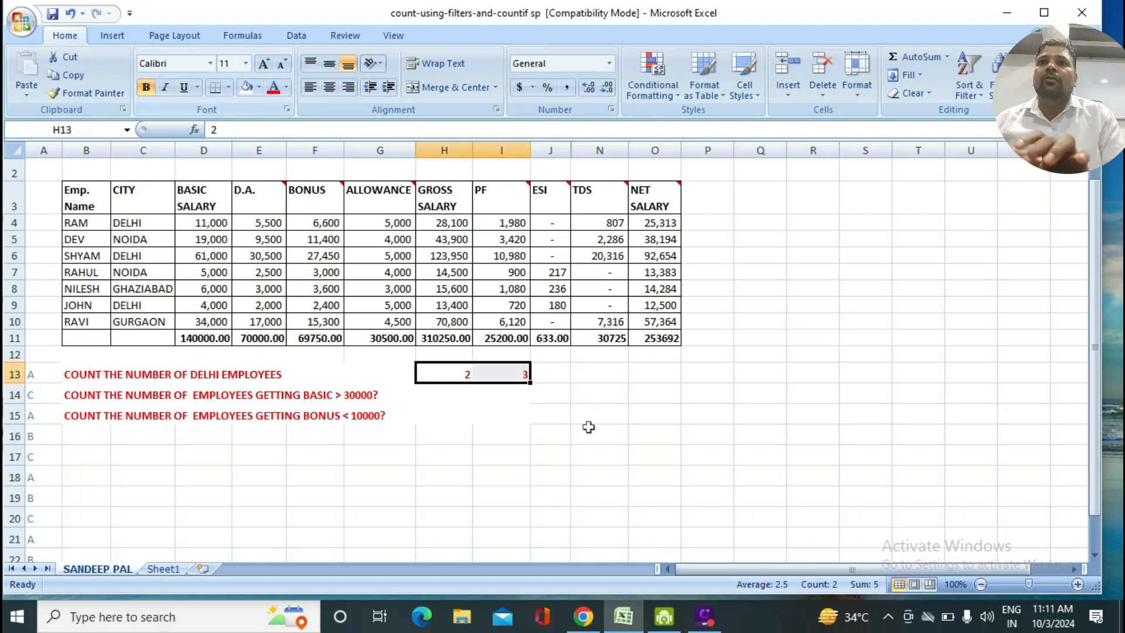
left_click(522, 419)
left_click_drag(522, 418, 465, 377)
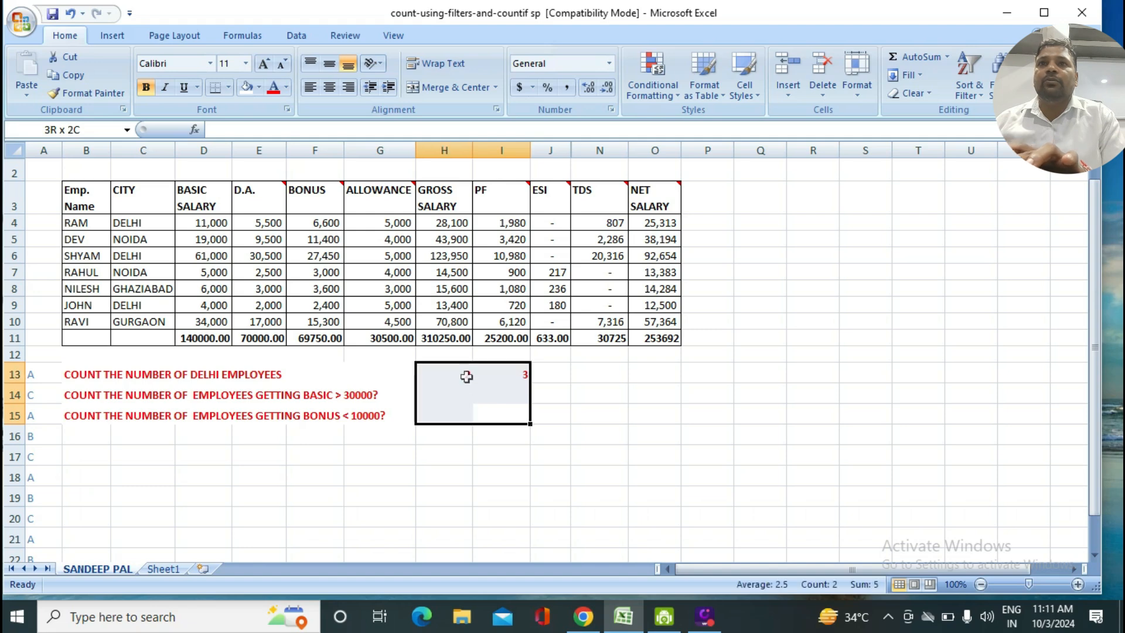
left_click(466, 376)
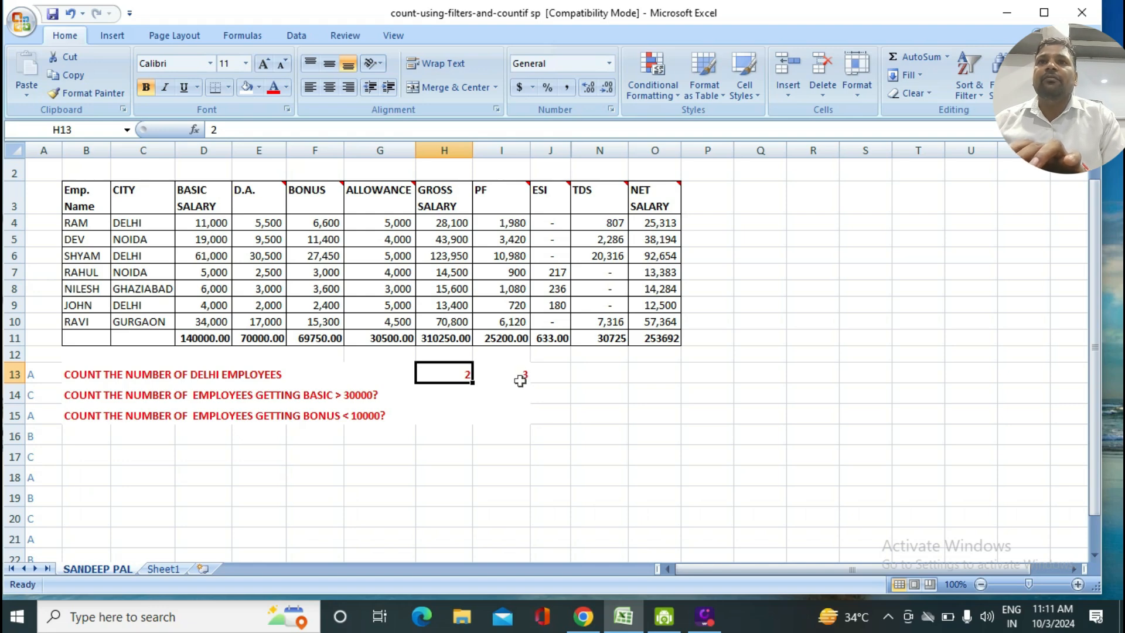
Turn on filters for the salary table's header row B3:O3.
left_click(445, 414)
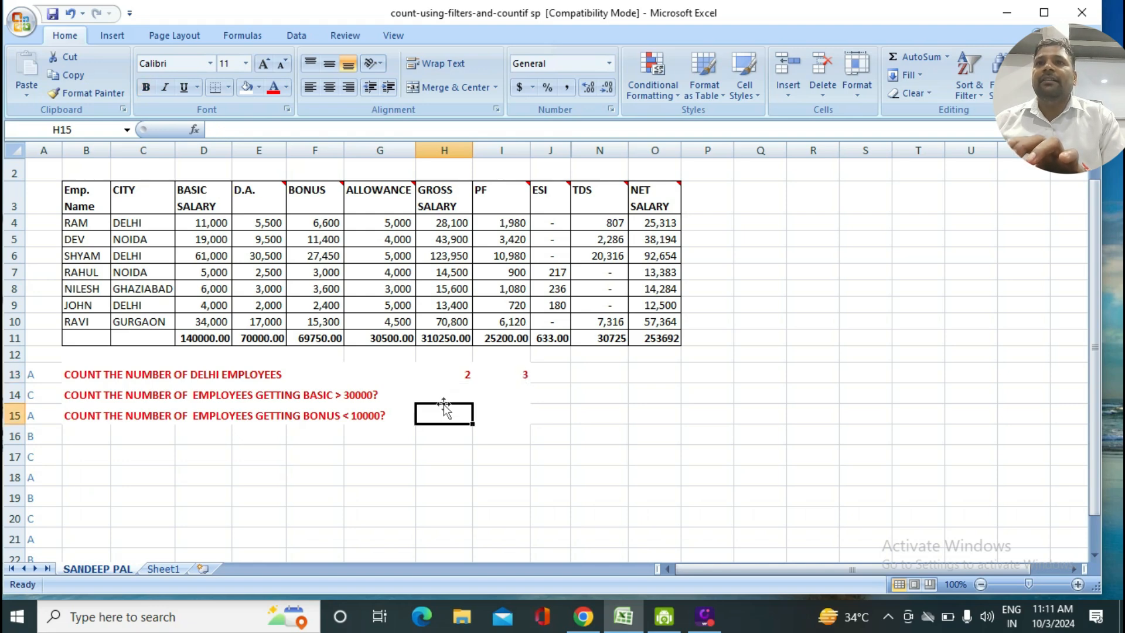
left_click(449, 395)
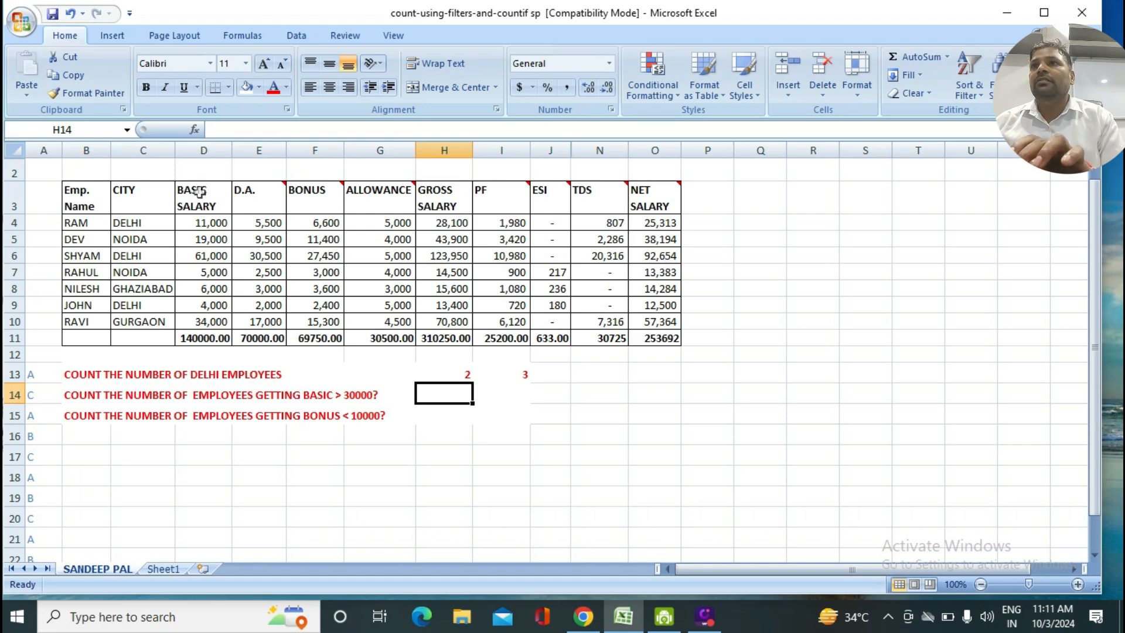
left_click(92, 193)
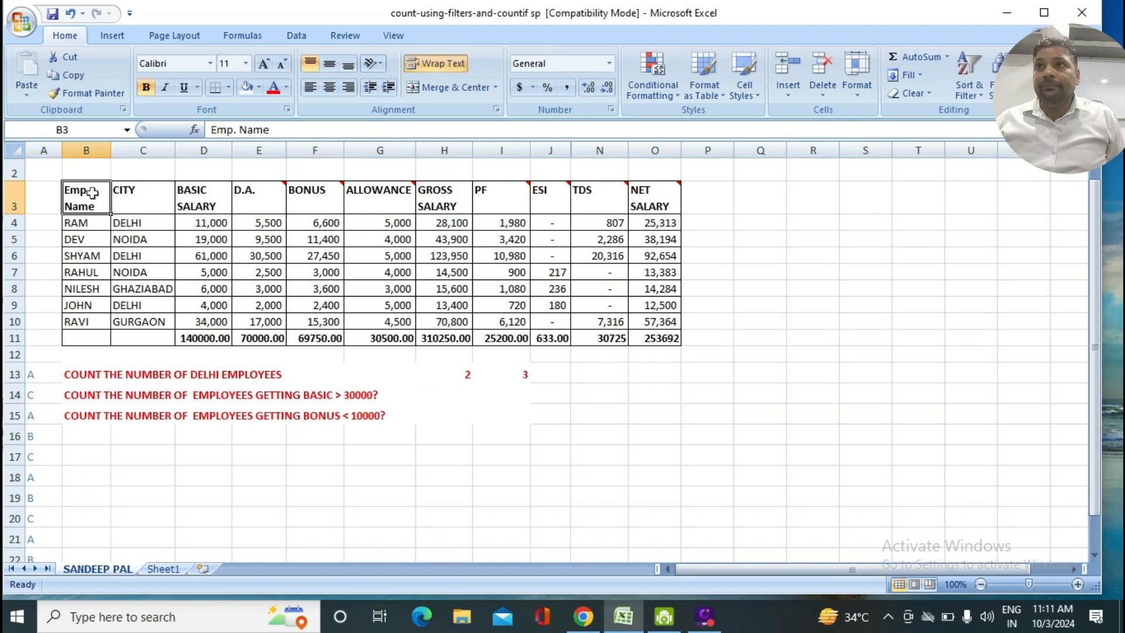
key("shift+Right")
key("shift+Right")
key("shift+Right")
key("shift+Right")
key("shift+Right")
key("shift+Right")
key("shift+Right")
key("shift+Right")
key("shift+Right")
key("shift+Right")
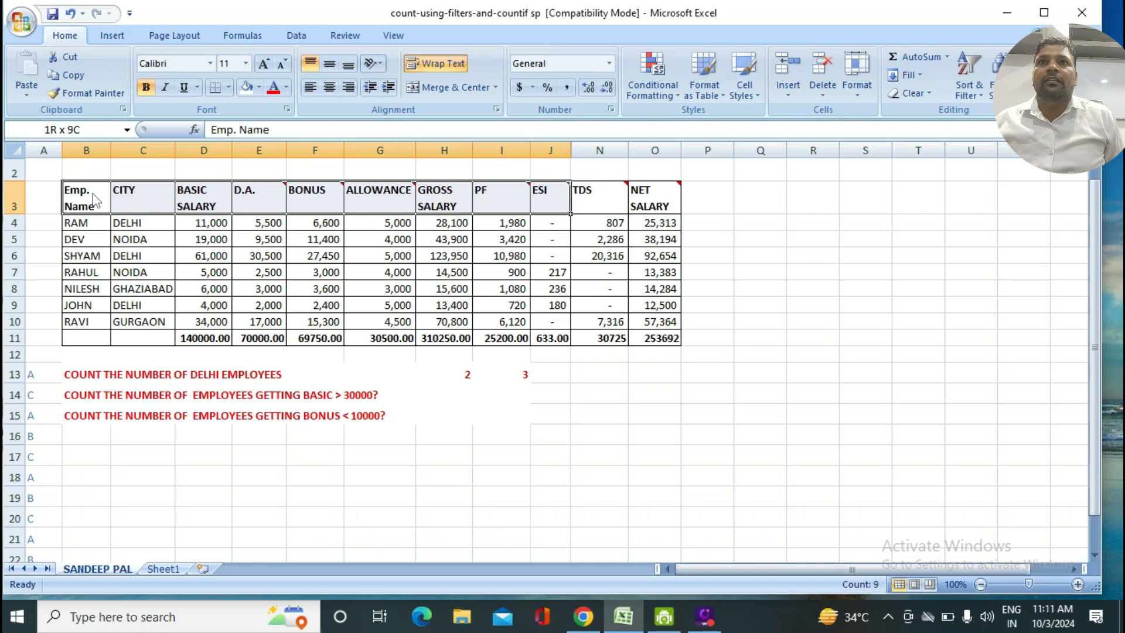
key("ctrl+shift+l")
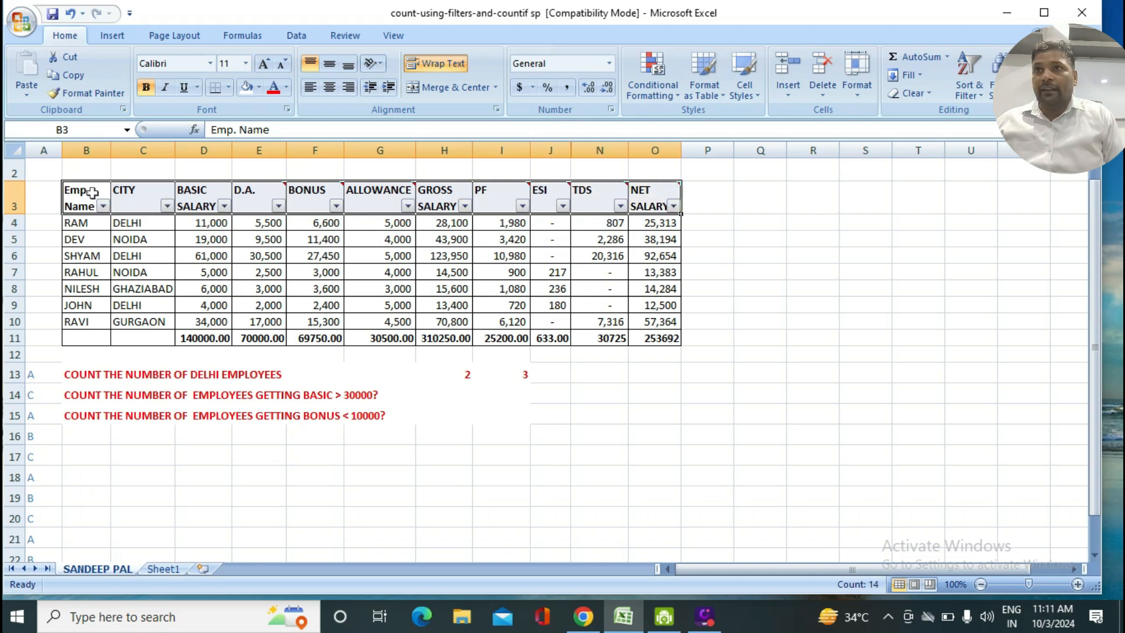
Filter the BASIC SALARY column for values greater than 30000 and enter the employee count 2 in H14.
left_click(225, 206)
left_click(93, 336)
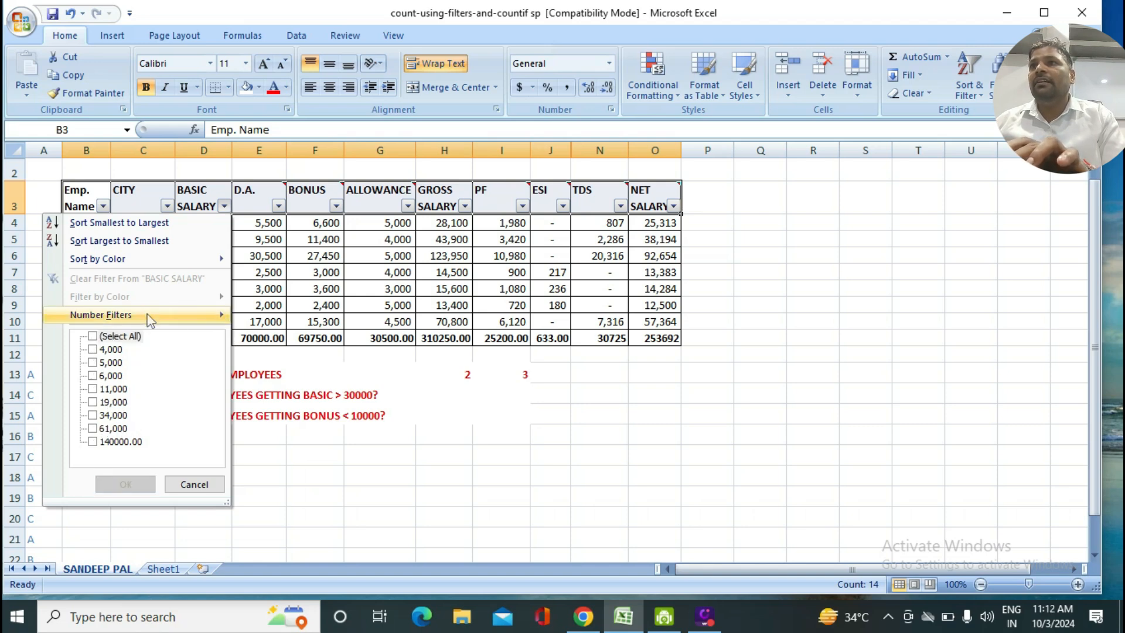
mouse_move(151, 319)
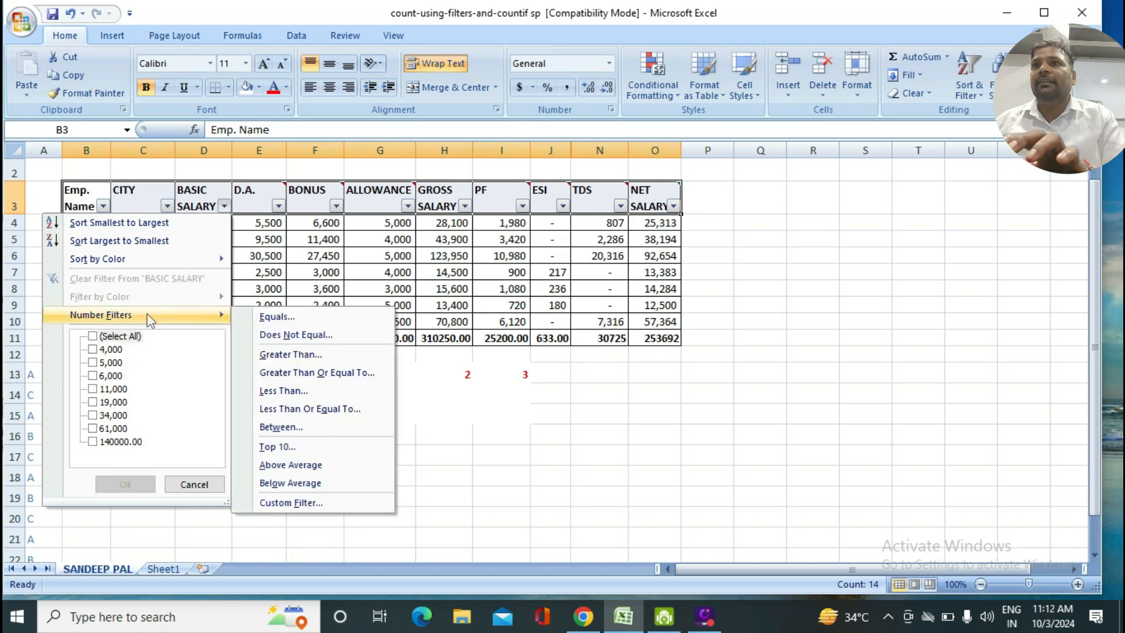
left_click(332, 359)
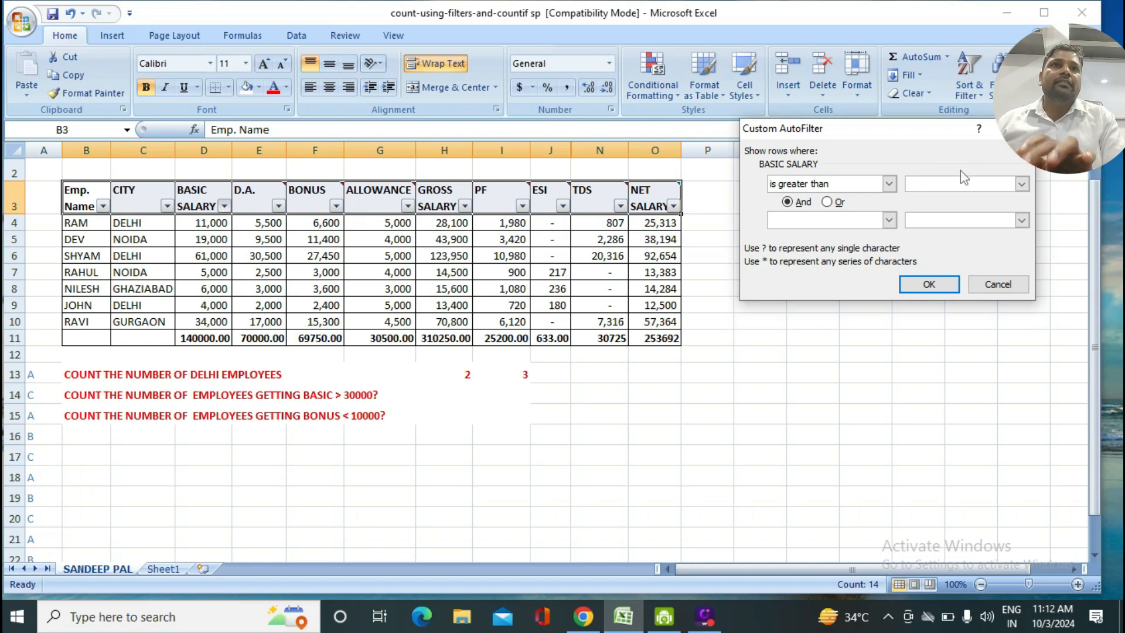
type("30000")
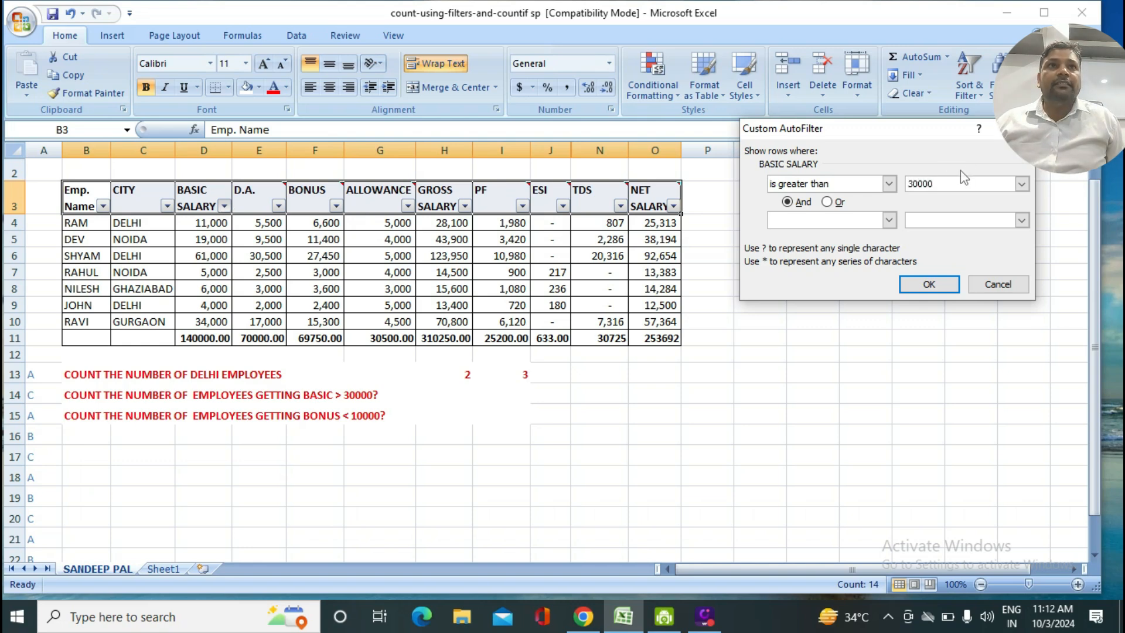
left_click(929, 284)
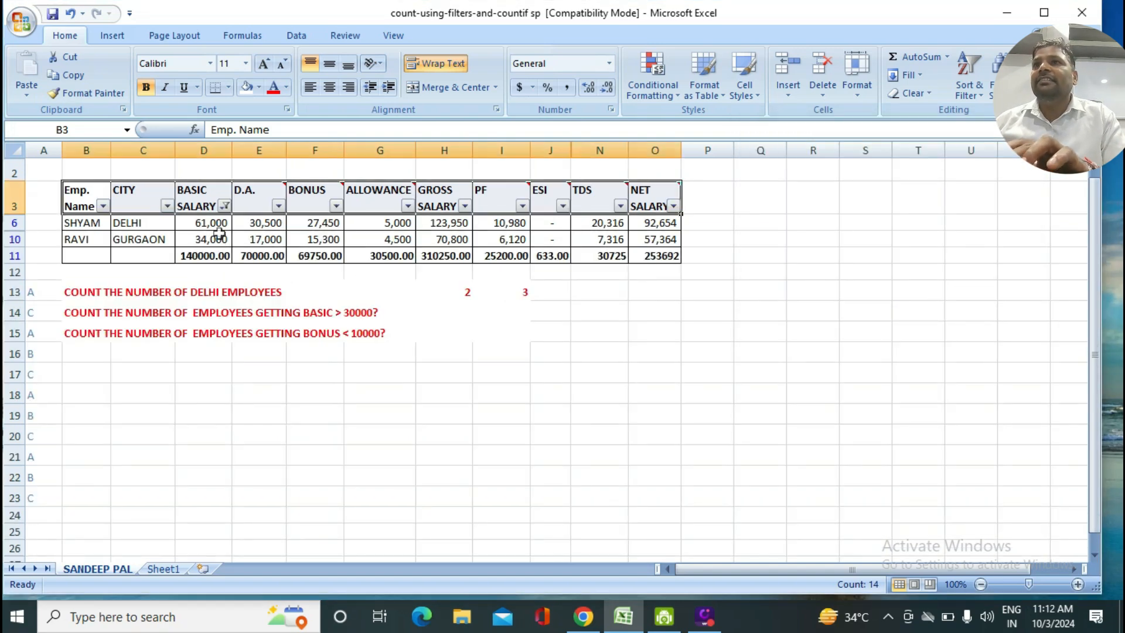
left_click(460, 315)
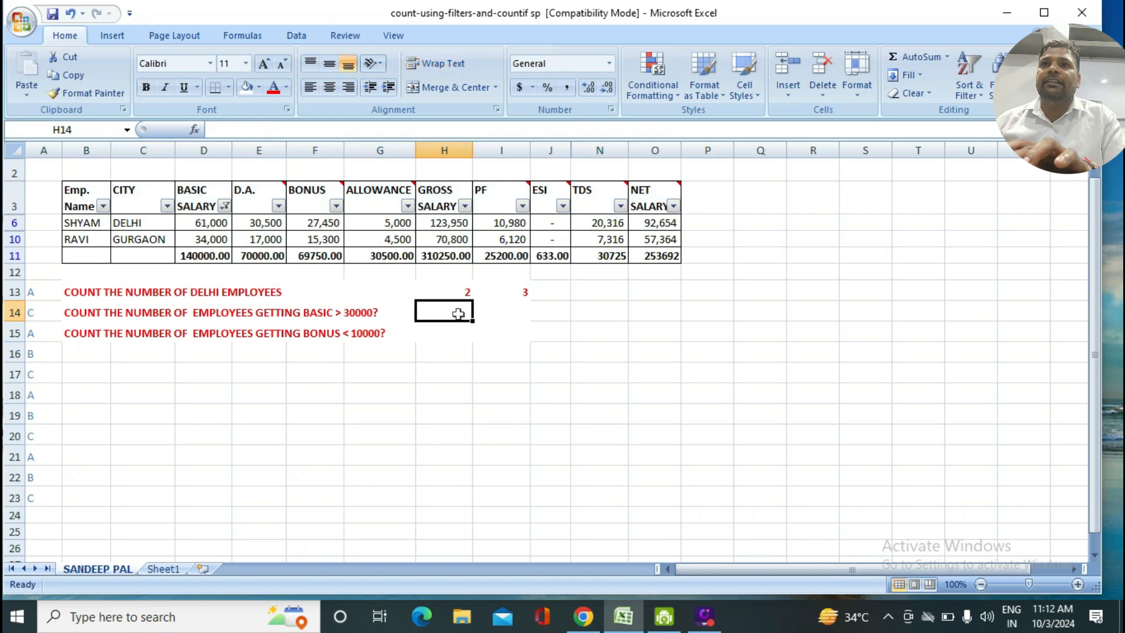
type("2")
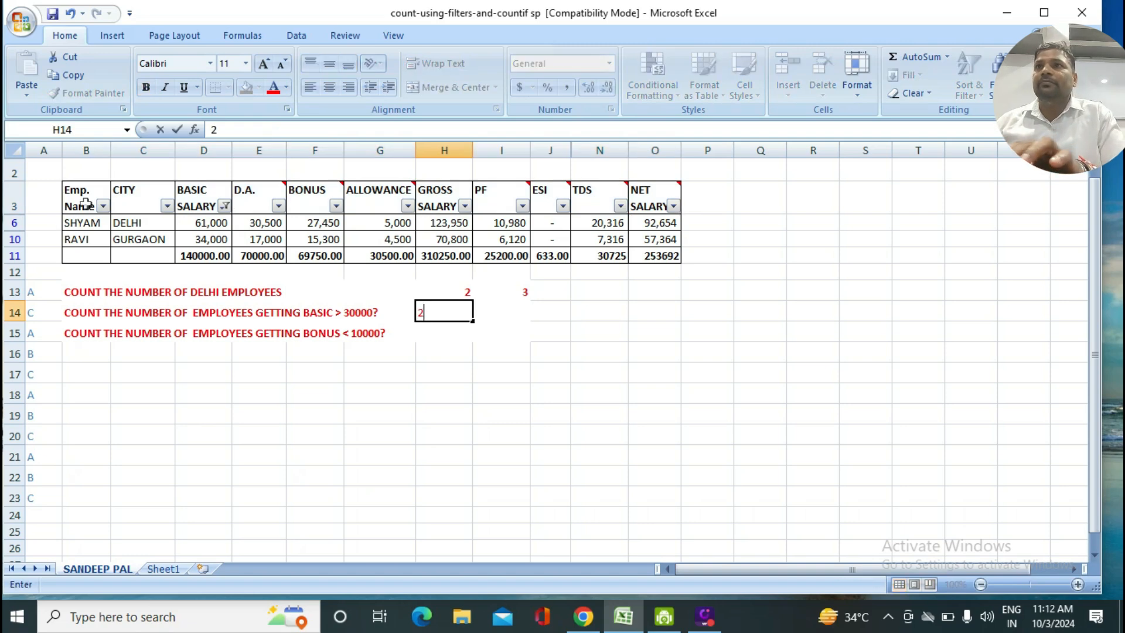
Remove the filters from header row B3:O3 so that every employee row is listed.
left_click(84, 201)
key("shift+Right")
key("shift+Right")
key("shift+Right")
key("shift+Right")
key("shift+Right")
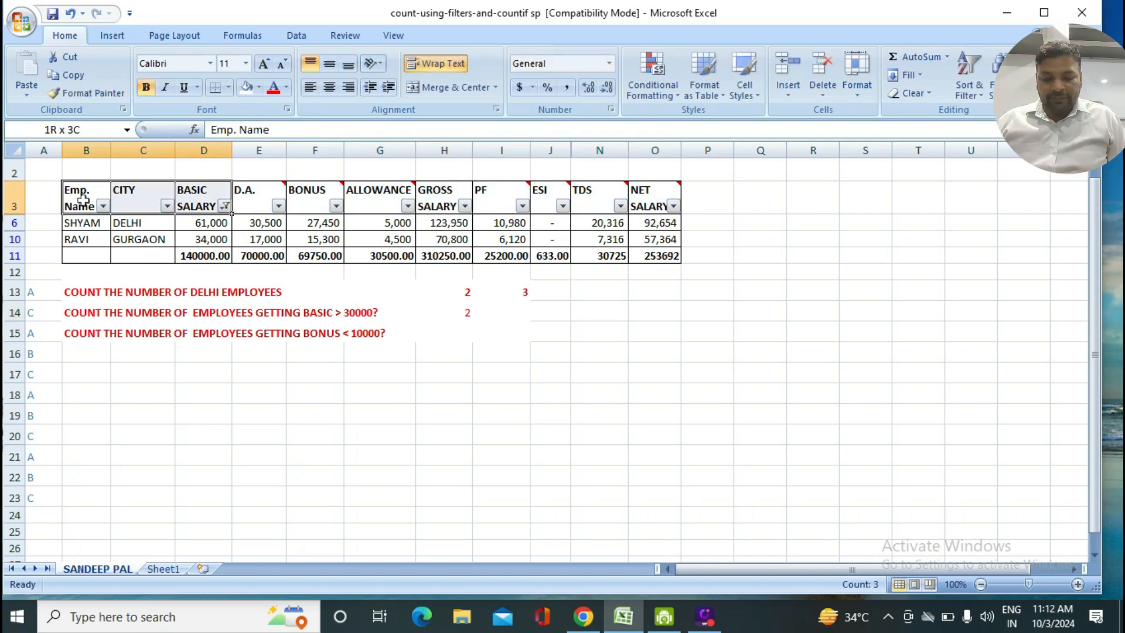
key("shift+Right")
key("shift+Right")
key("shift+Right")
key("shift+Right")
key("shift+Right")
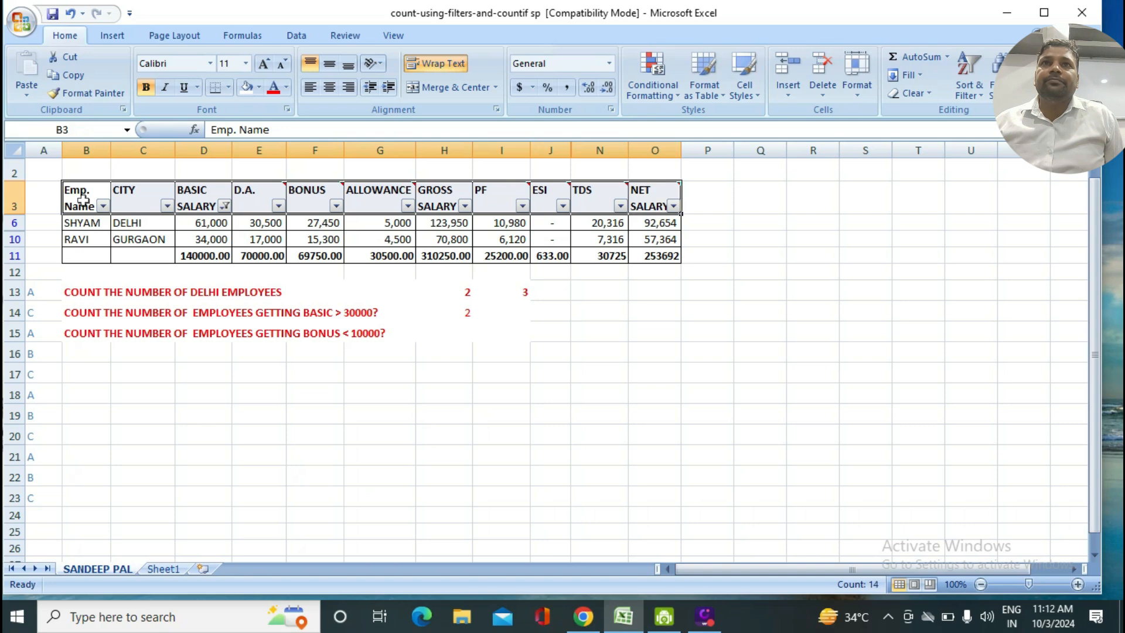
key("ctrl+shift+l")
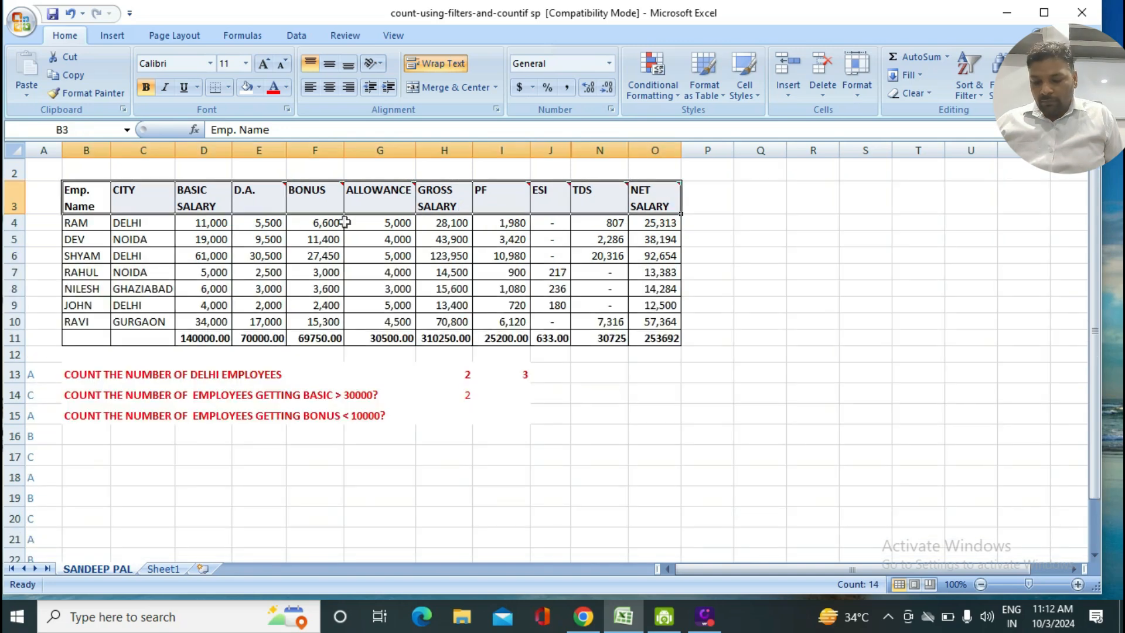
Count the employees with a basic salary above 30000 in I14 with the formula =COUNTIF(D4:D10,">30000").
left_click(512, 393)
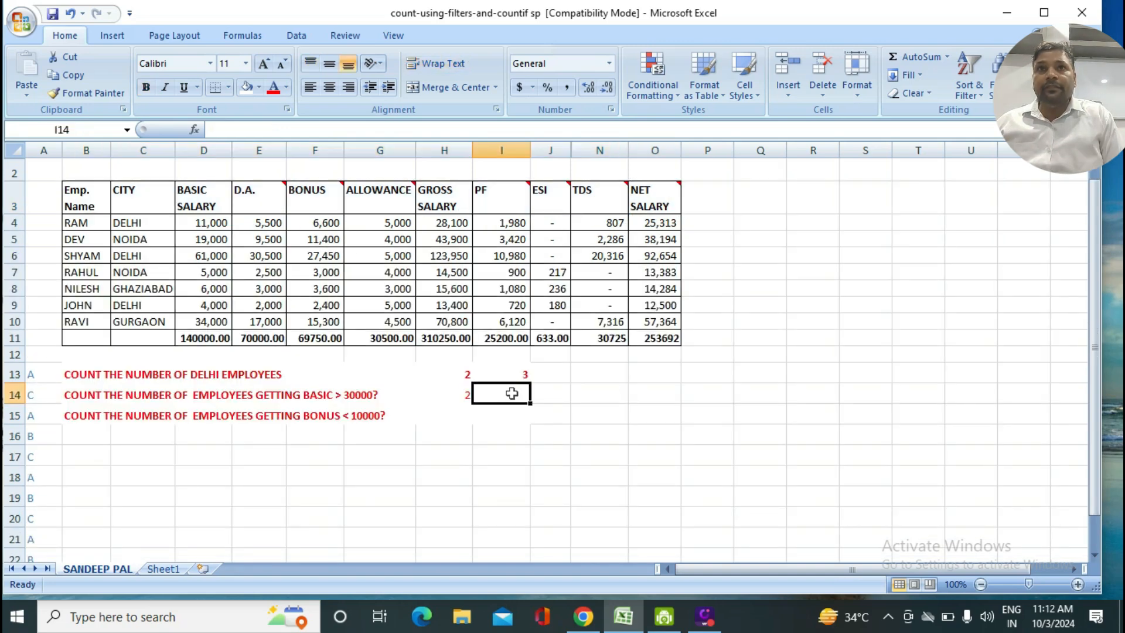
type("=COUN")
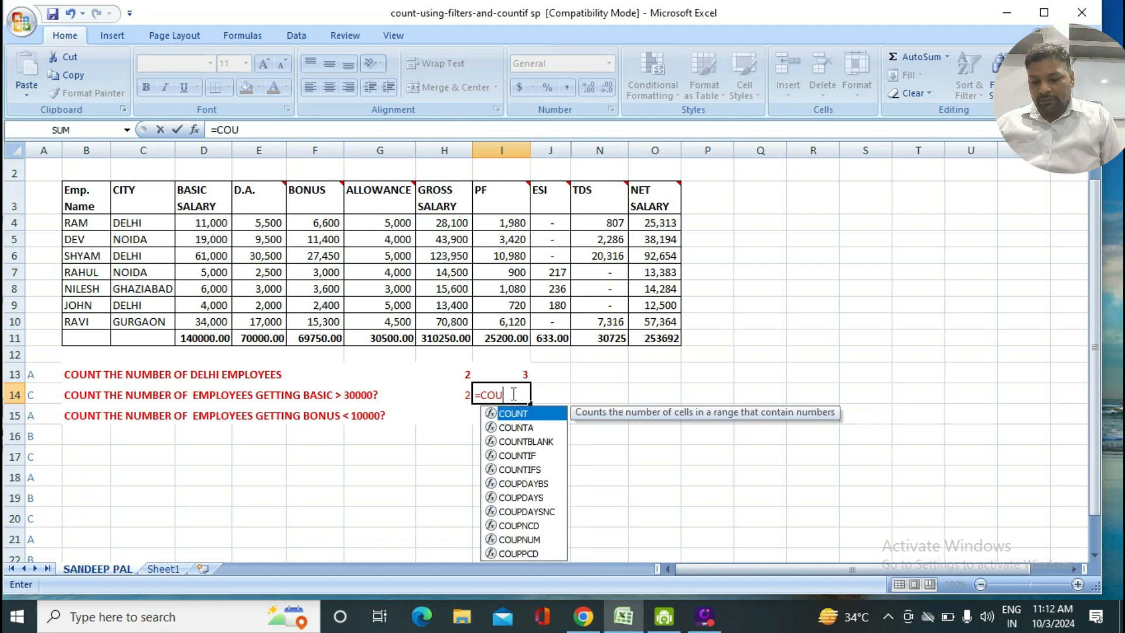
key("Down")
key("Down")
key("Down")
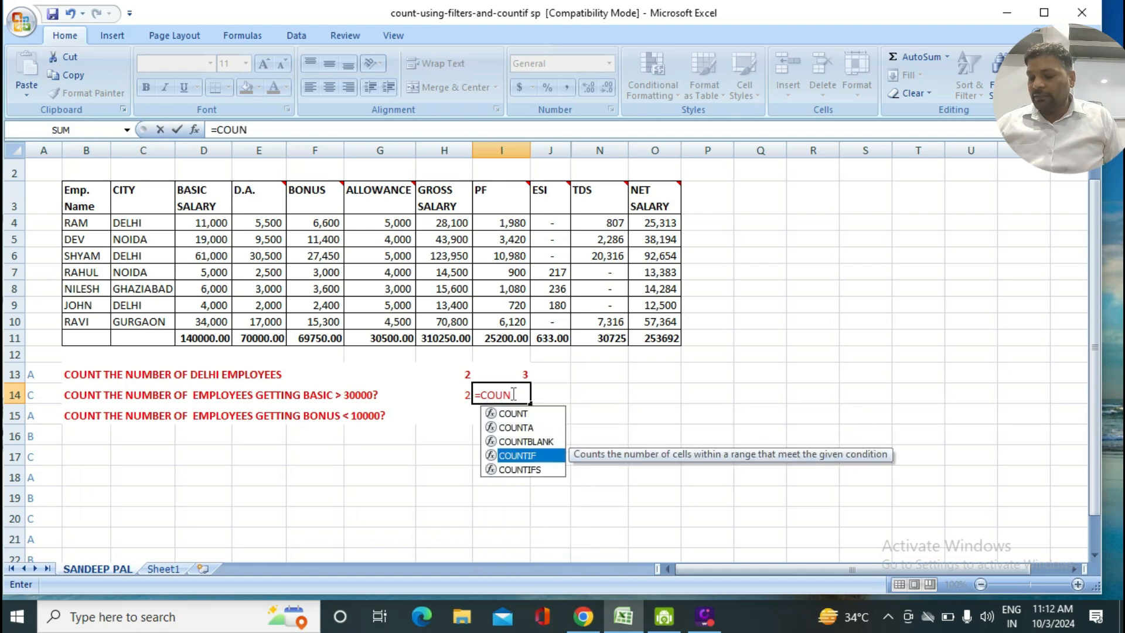
key("Tab")
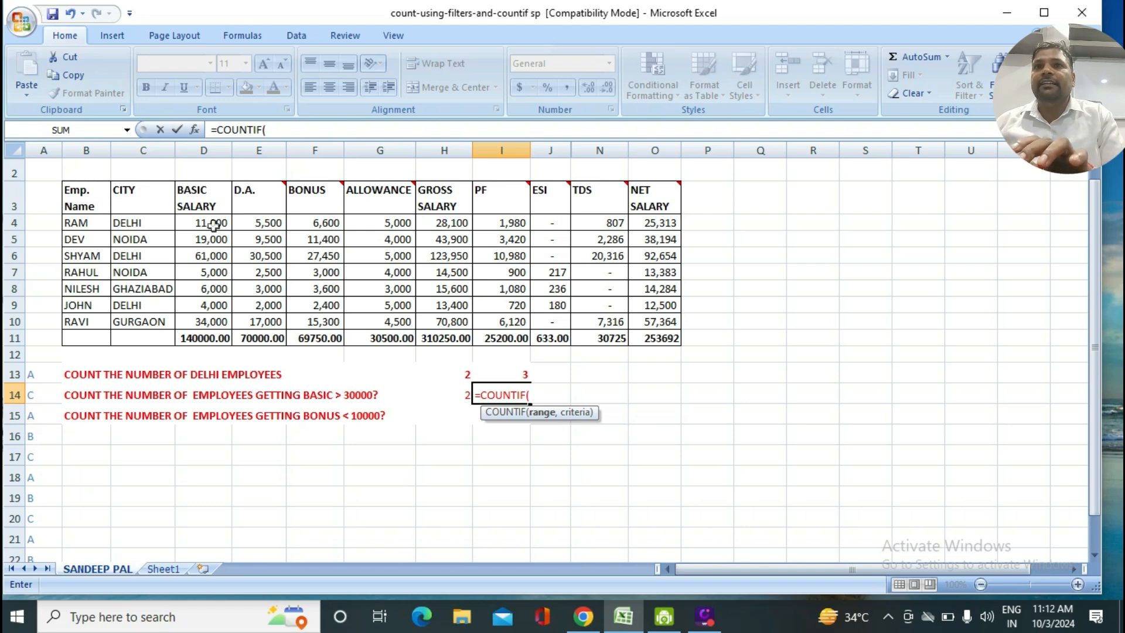
left_click_drag(214, 226, 217, 288)
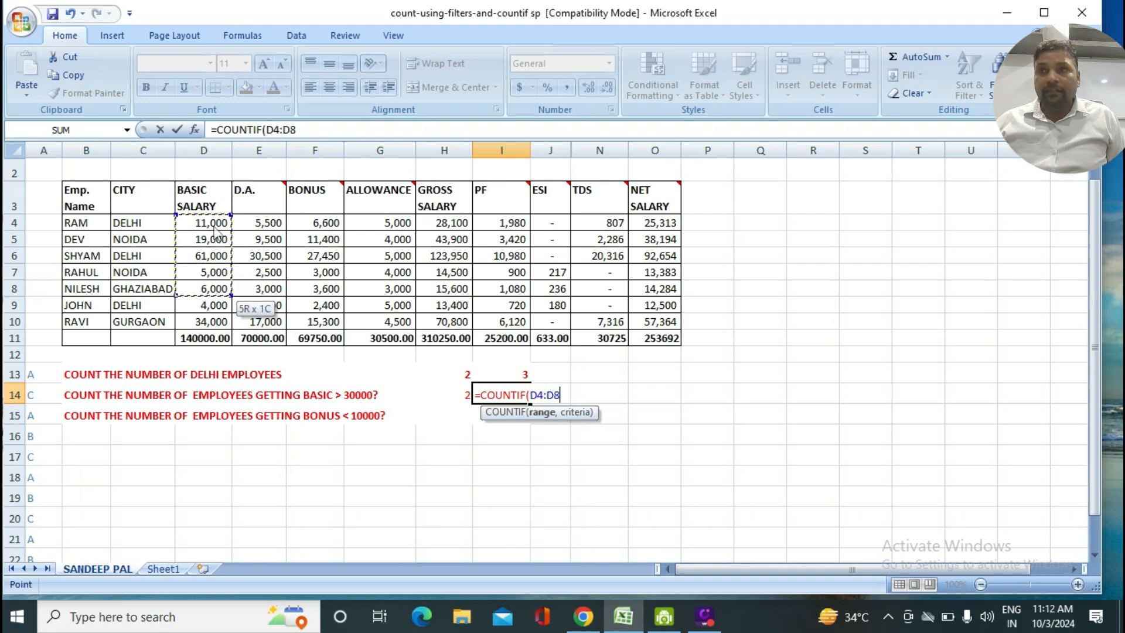
key("shift+Down")
key("shift+Down")
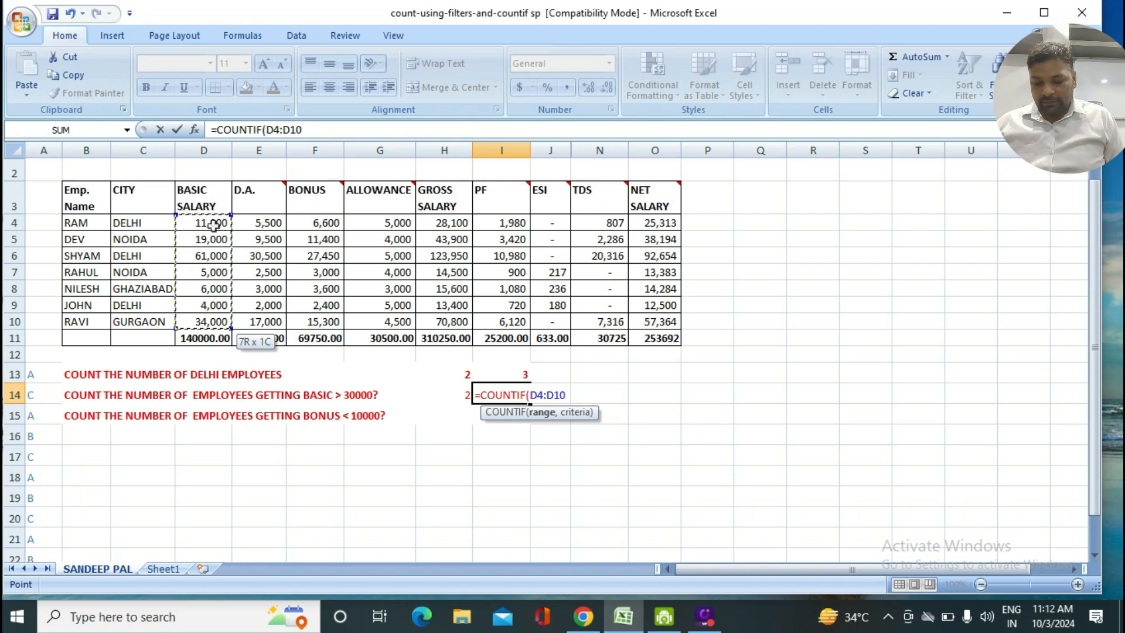
type(",")
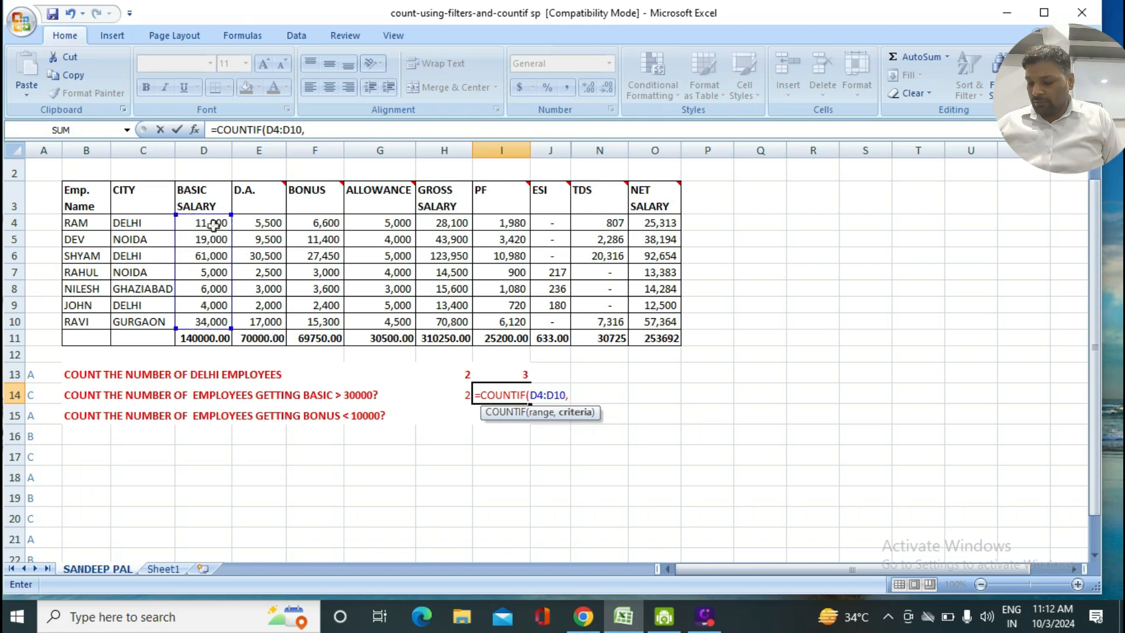
type("\"")
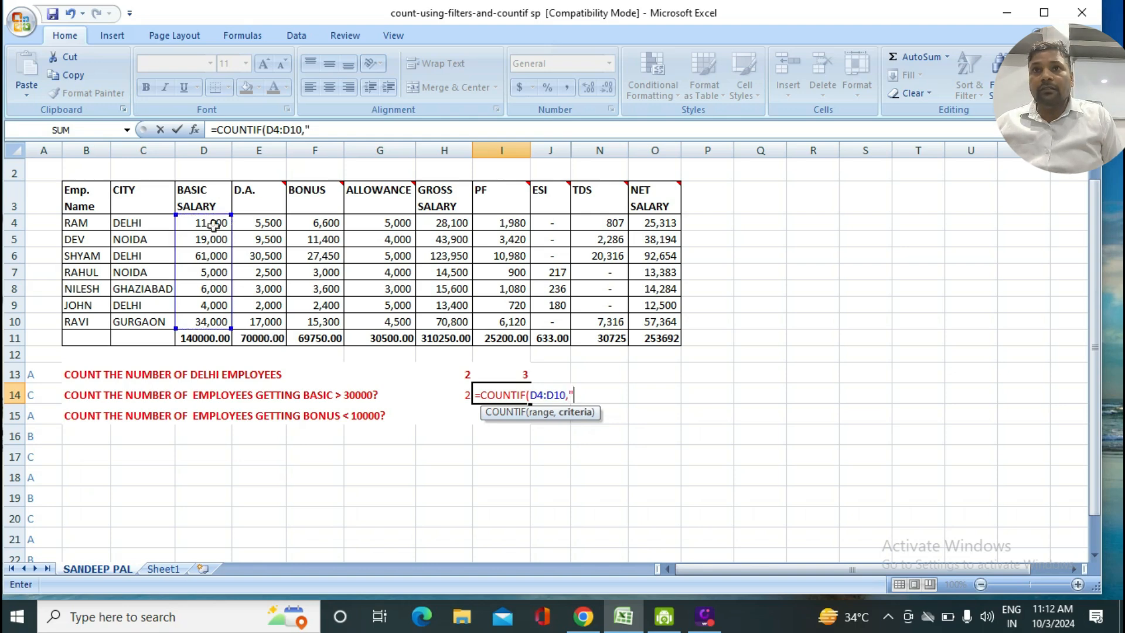
type(">30")
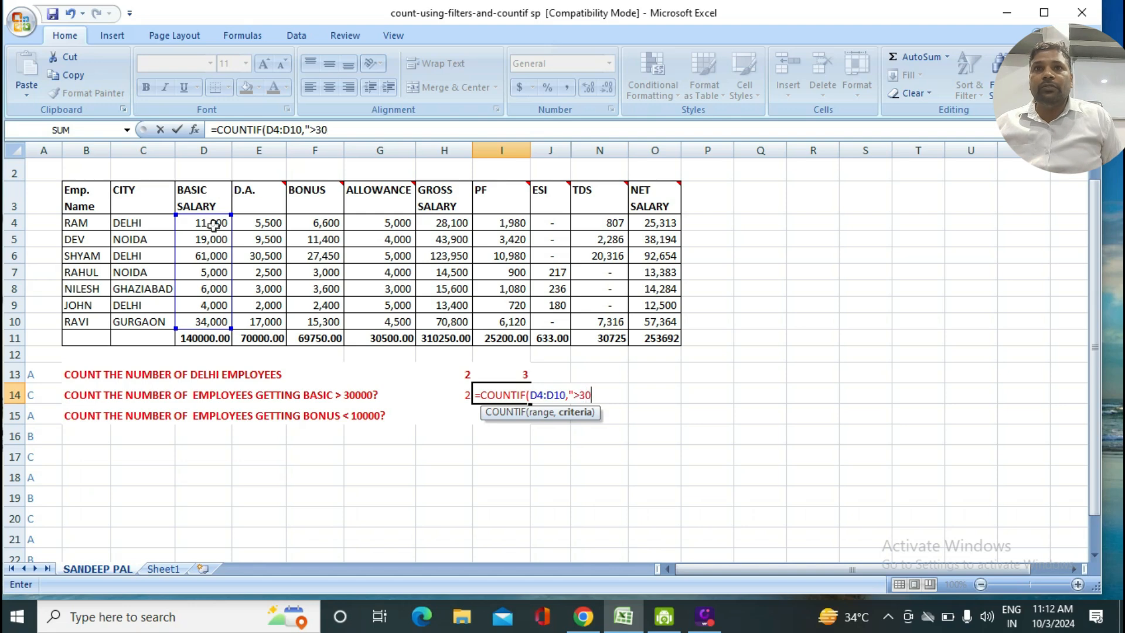
type("000")
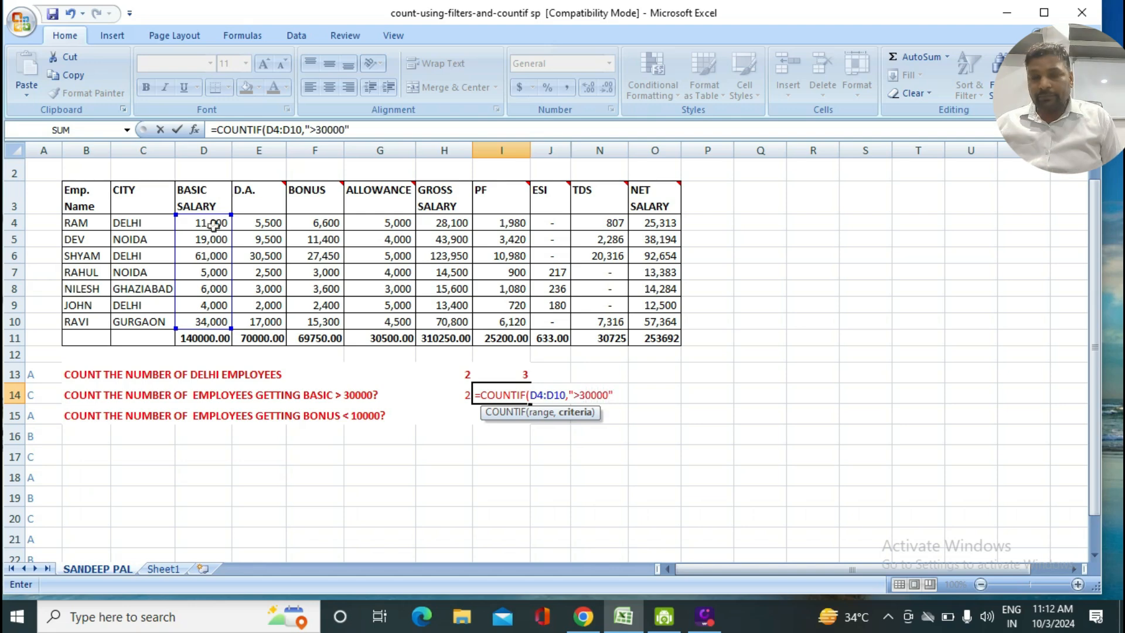
key("Return")
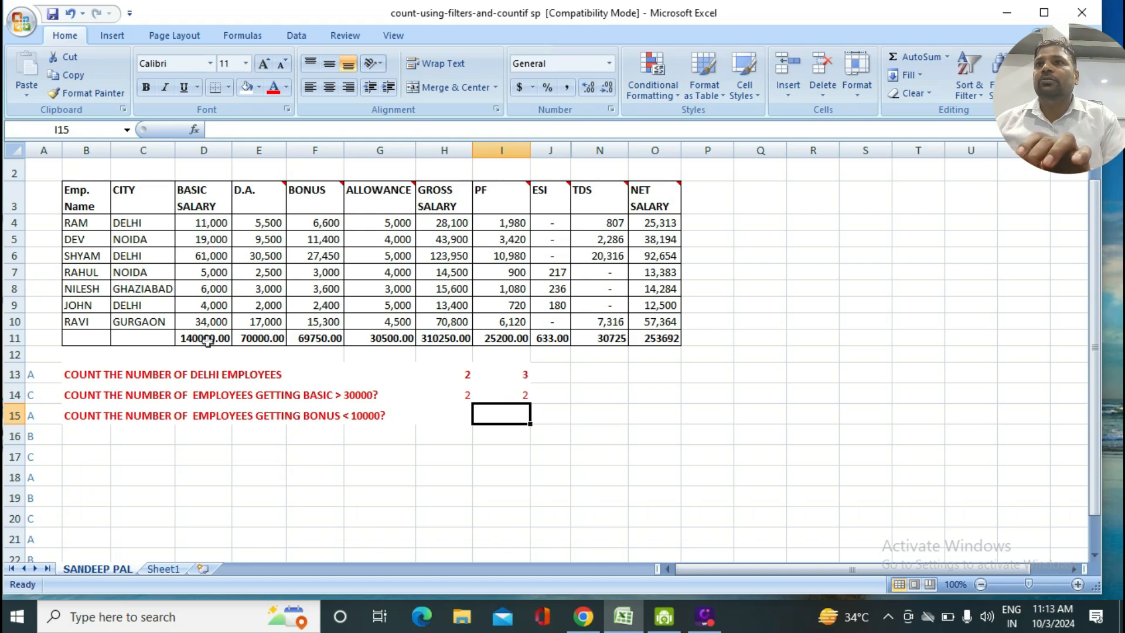
Test the COUNTIF formula by setting the basic salary in D9 to 32000, and undo the change.
left_click(213, 305)
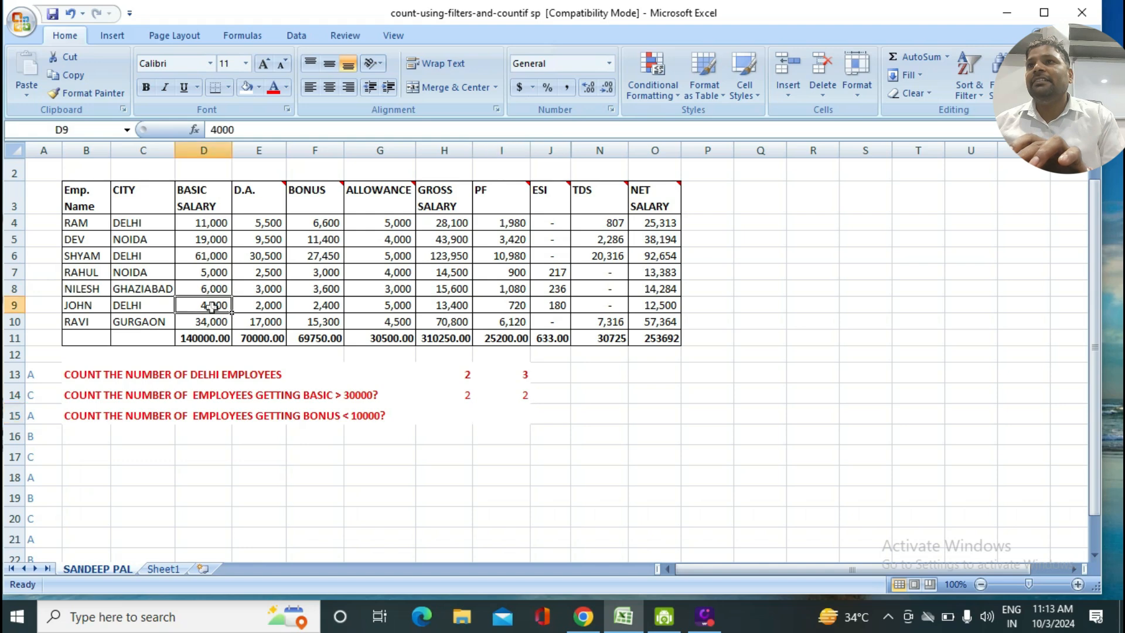
type("32000")
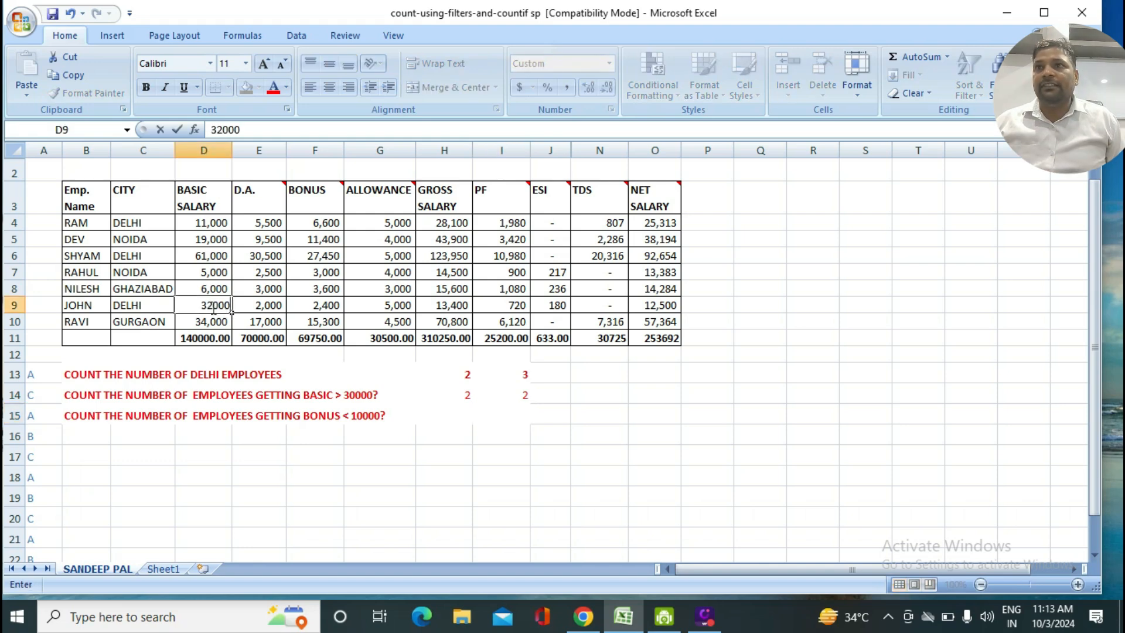
key("Return")
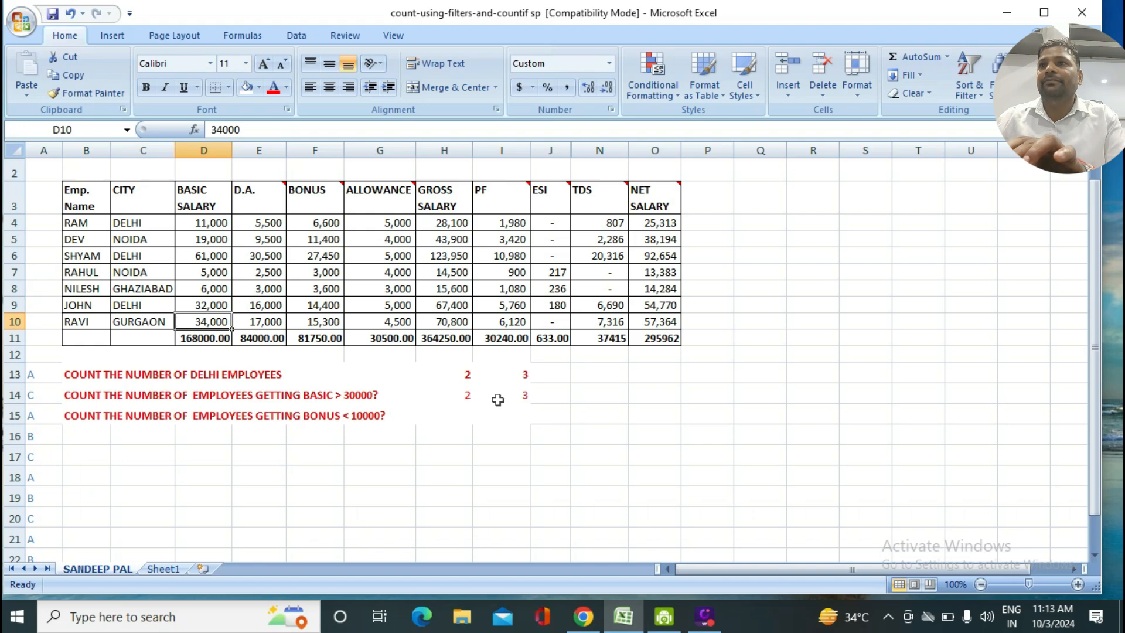
key("ctrl+z")
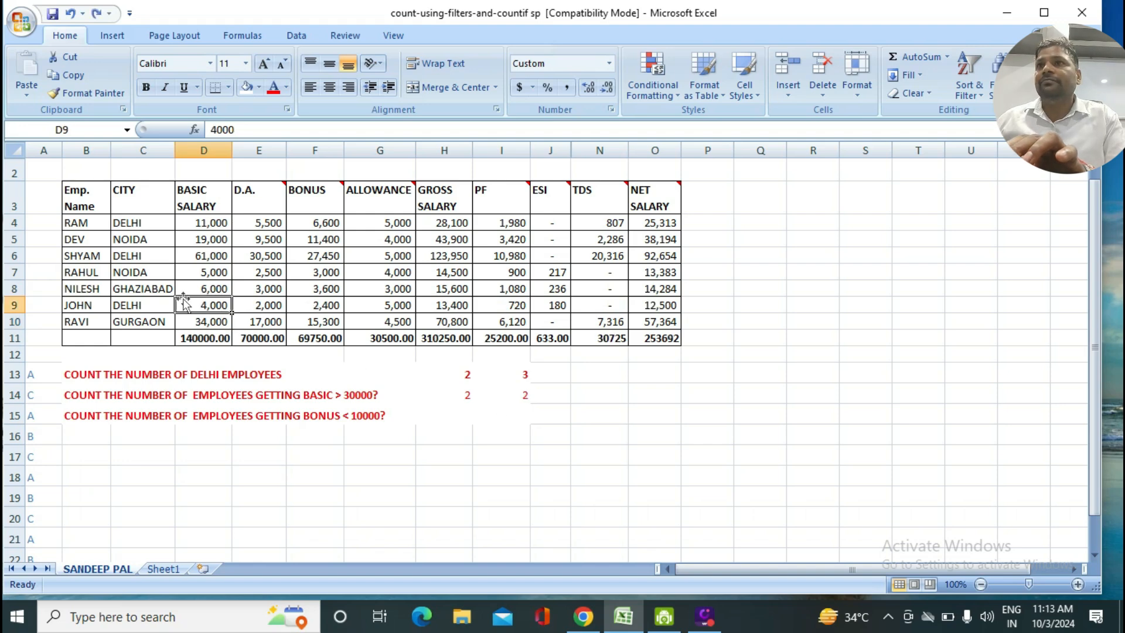
Add filters to header row B3:O3 of the salary table.
left_click(462, 416)
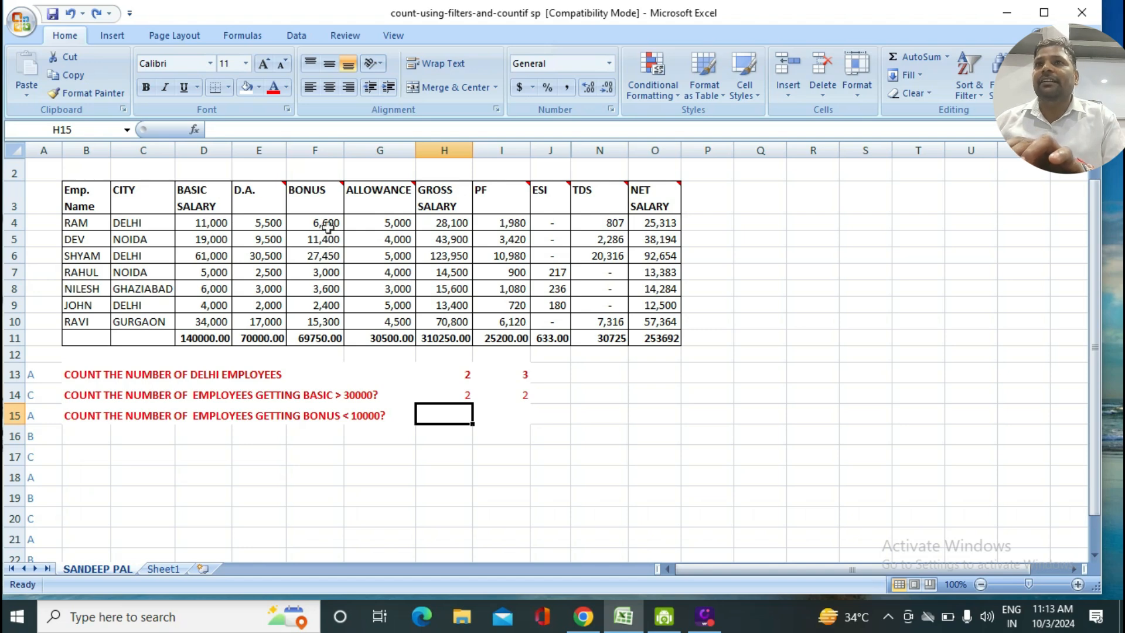
left_click(87, 203)
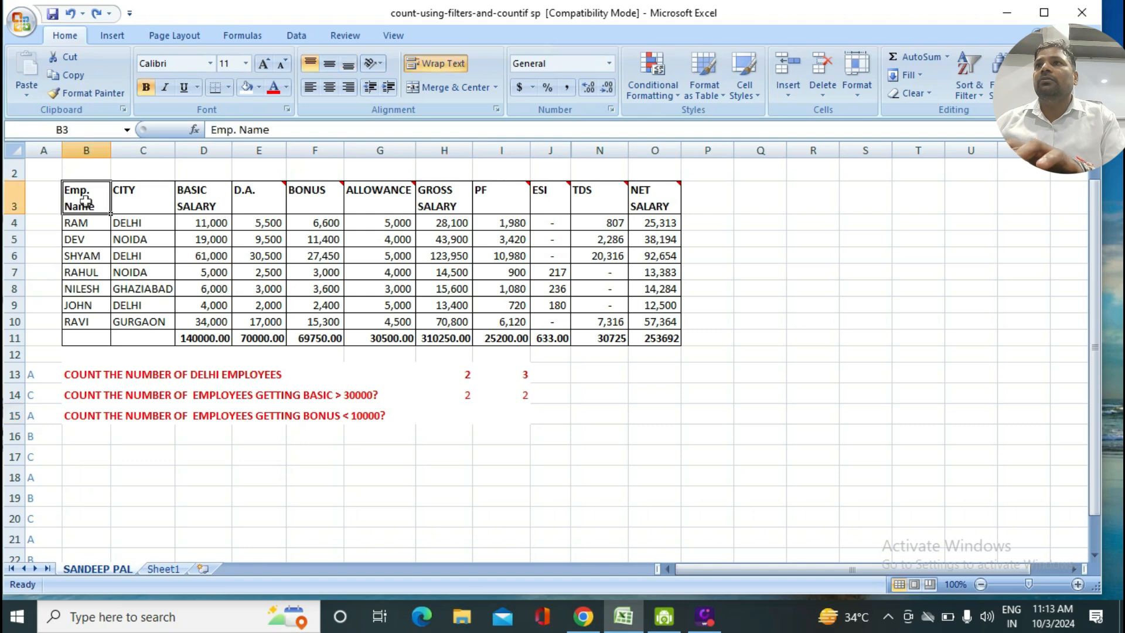
key("shift+Right")
key("shift+Right")
key("shift+Right")
key("shift+Right")
key("shift+Right")
key("shift+Right")
key("shift+Right")
key("shift+Right")
key("shift+Right")
key("shift+Right")
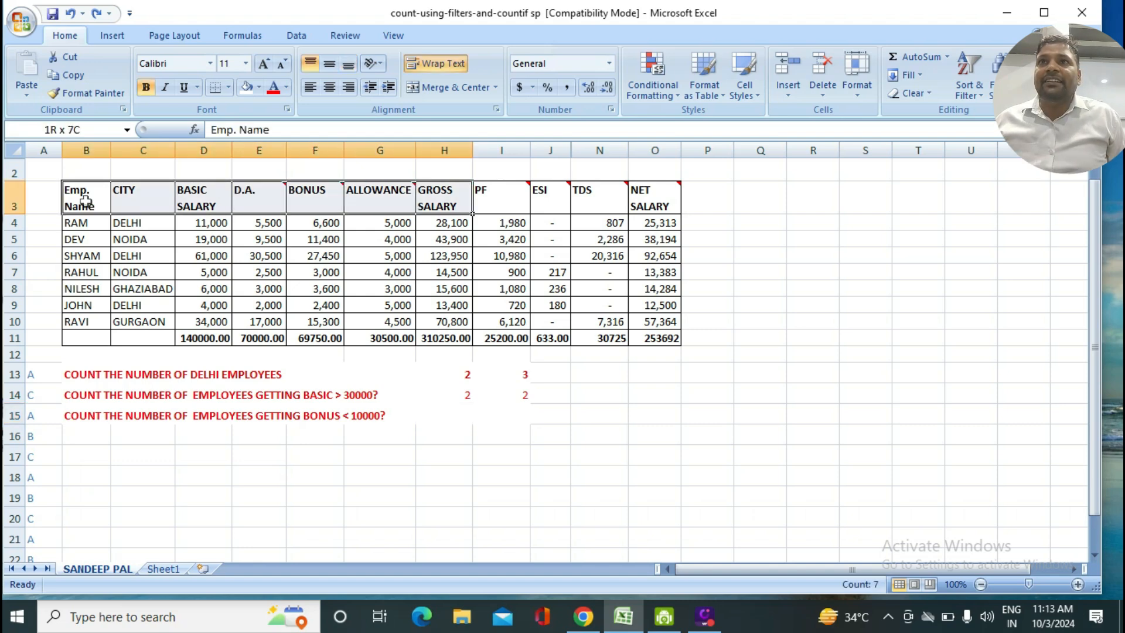
key("ctrl+shift+l")
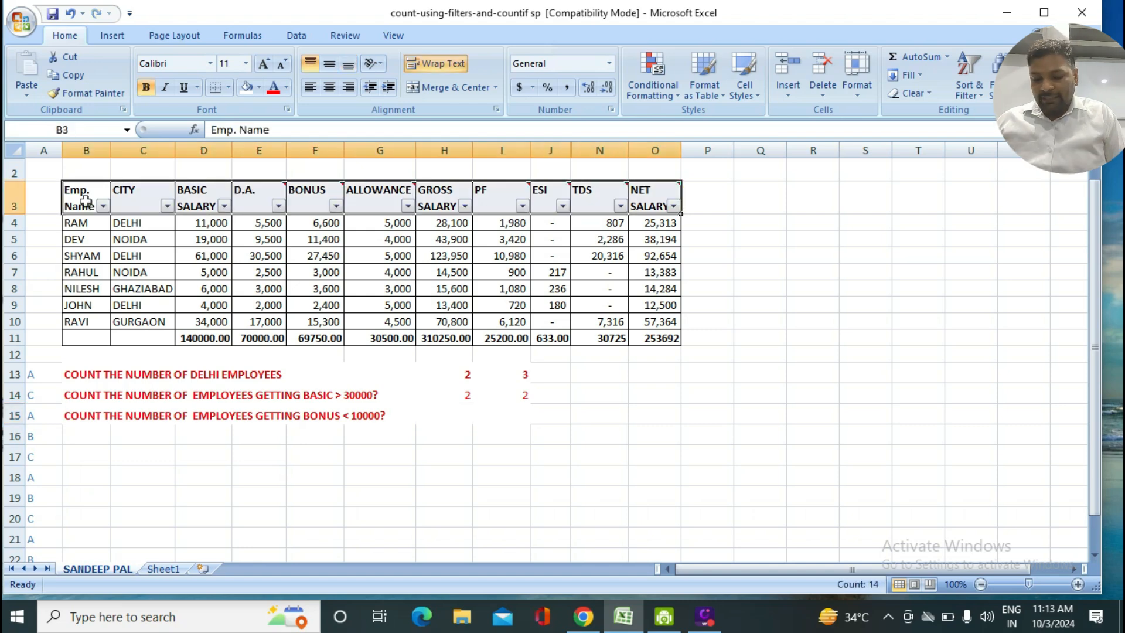
Filter the BONUS column for values less than 10000.
left_click(335, 206)
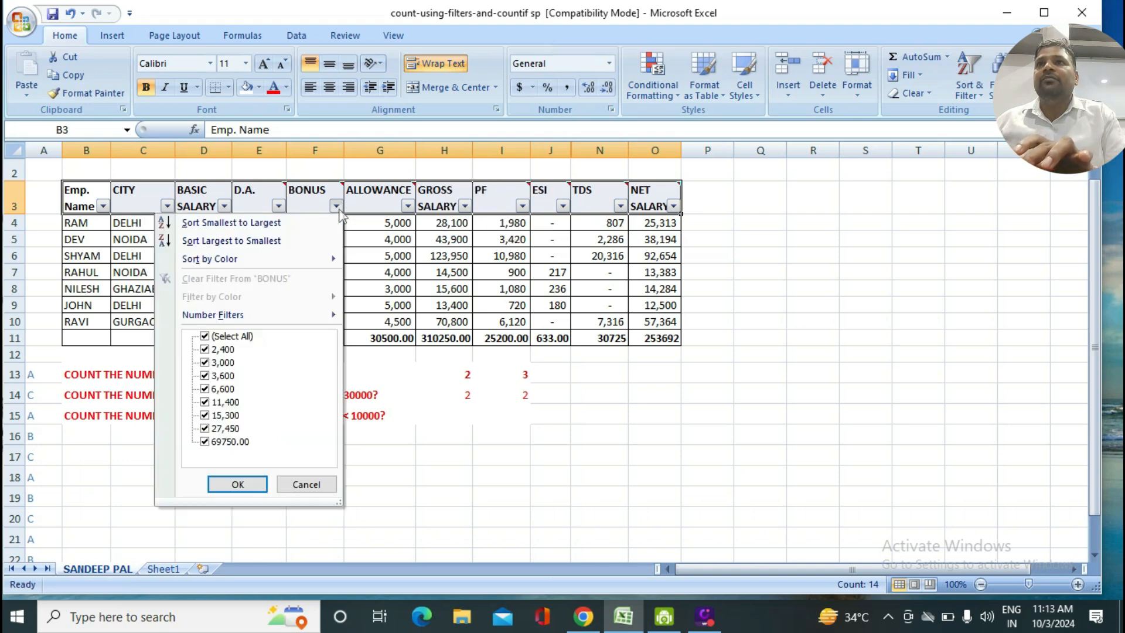
mouse_move(237, 322)
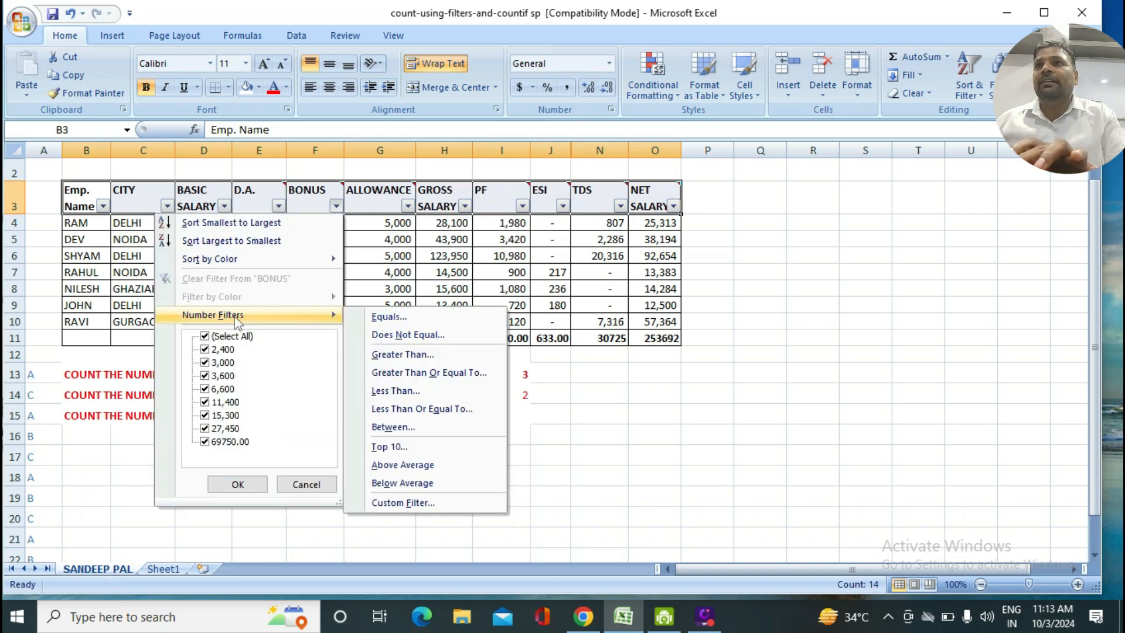
left_click(426, 395)
type("10000")
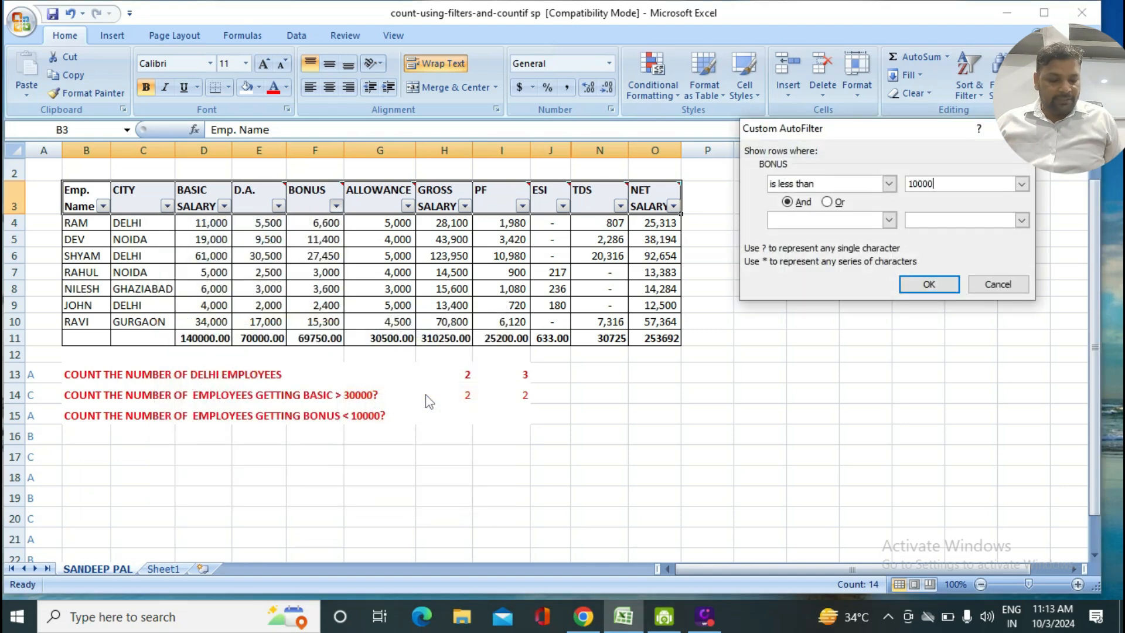
key("Return")
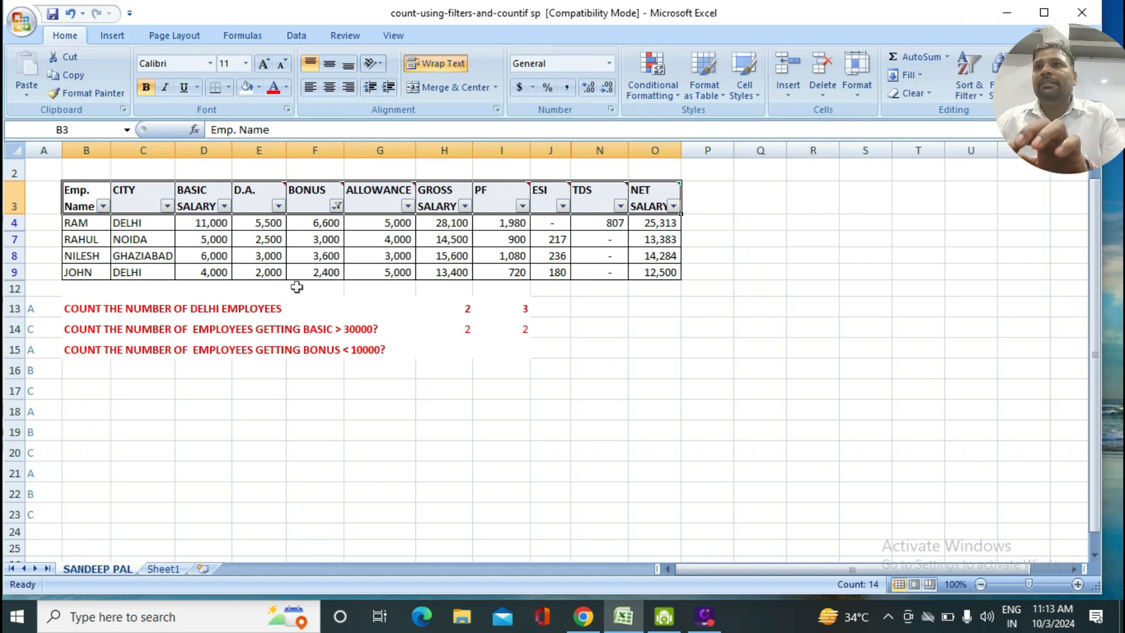
Enter 4 in H15 as the number of employees with a bonus below 10000.
left_click(458, 345)
type("4")
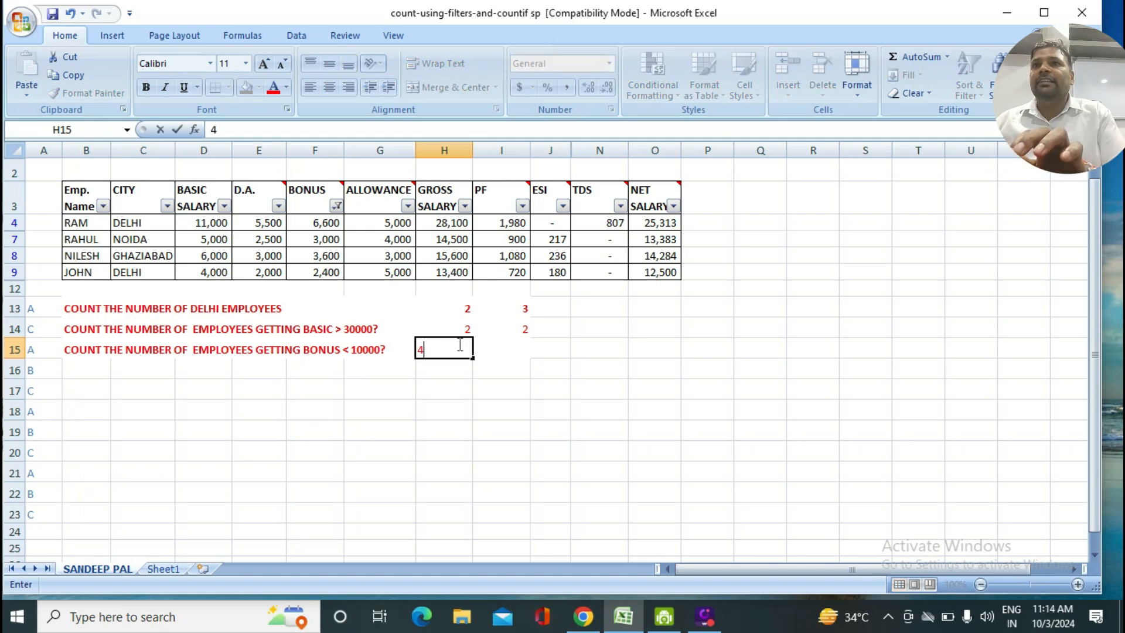
left_click(500, 351)
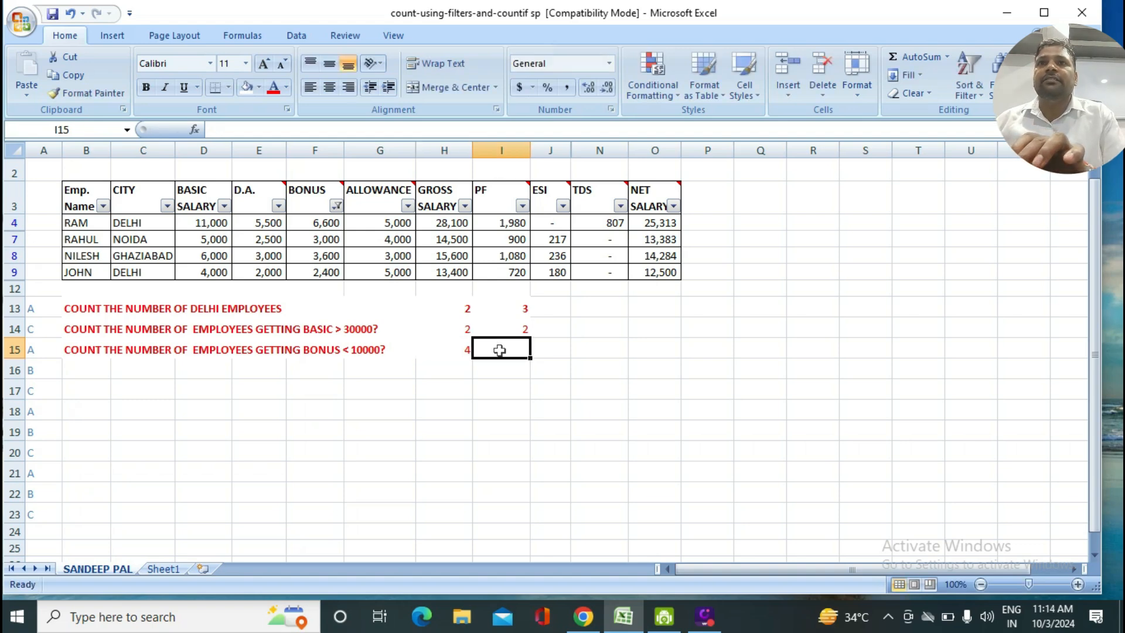
Remove the filters from header row B3:O3 so that all employee rows are listed again.
left_click(85, 204)
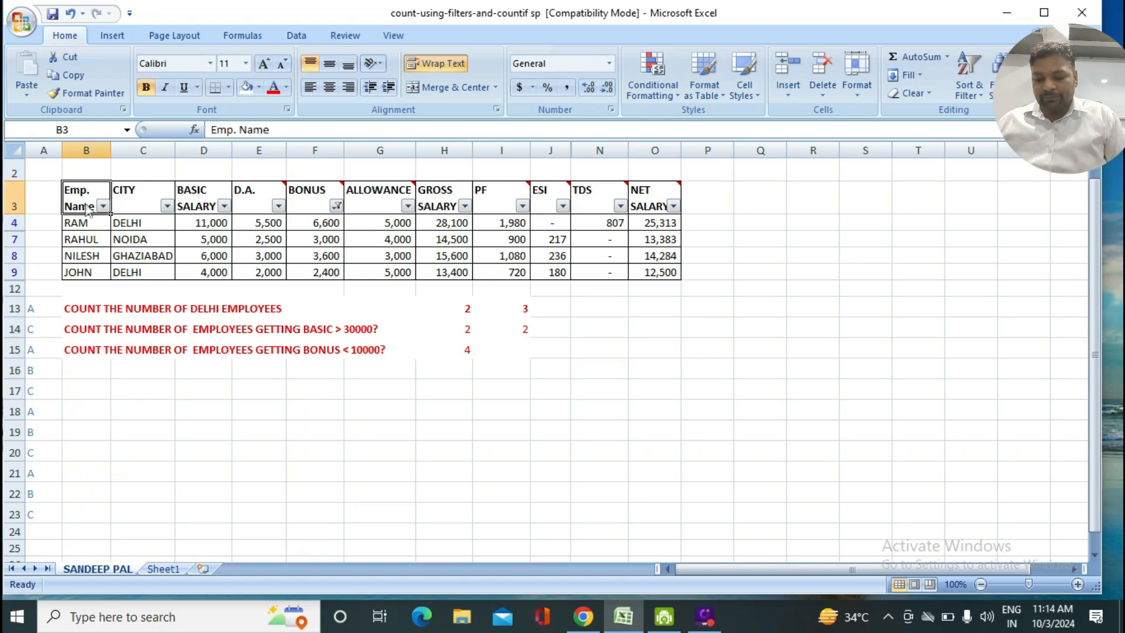
key("alt+shift")
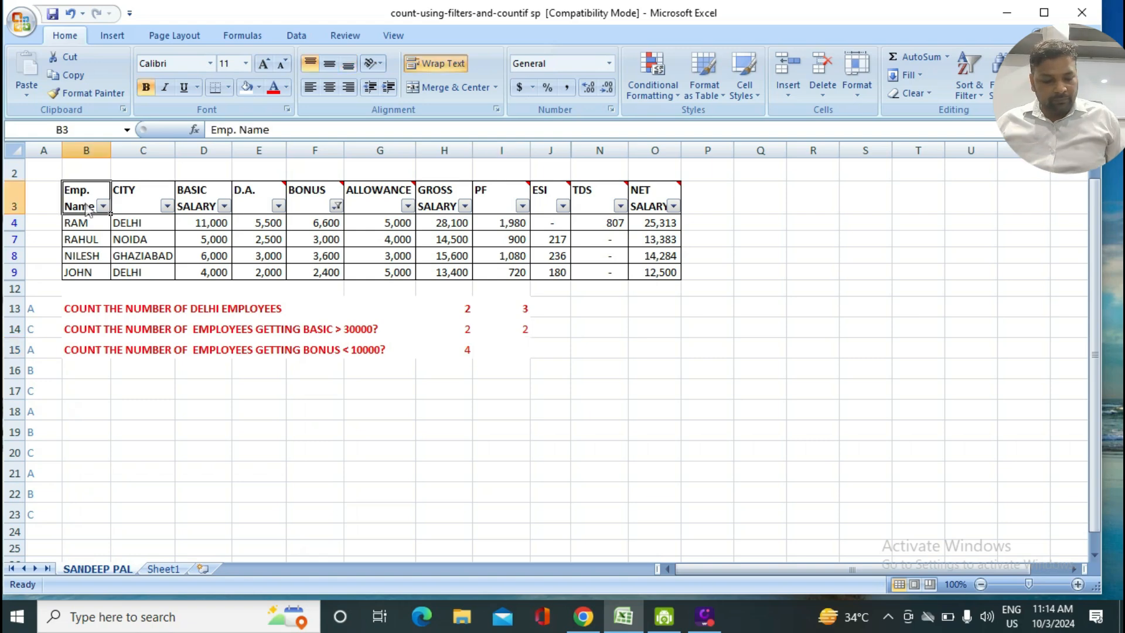
key("shift+Right")
key("shift+Right")
key("shift+Right")
key("shift+Right")
key("shift+Right")
key("shift+Right")
key("shift+Right")
key("shift+Right")
key("shift+Right")
key("shift+Right")
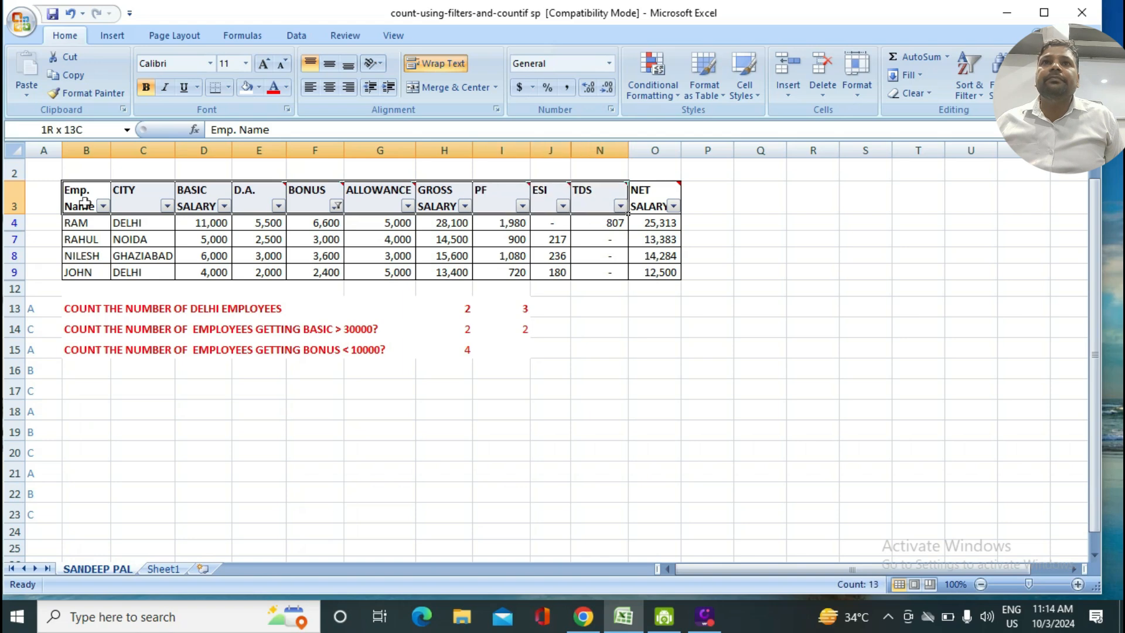
key("ctrl+shift+l")
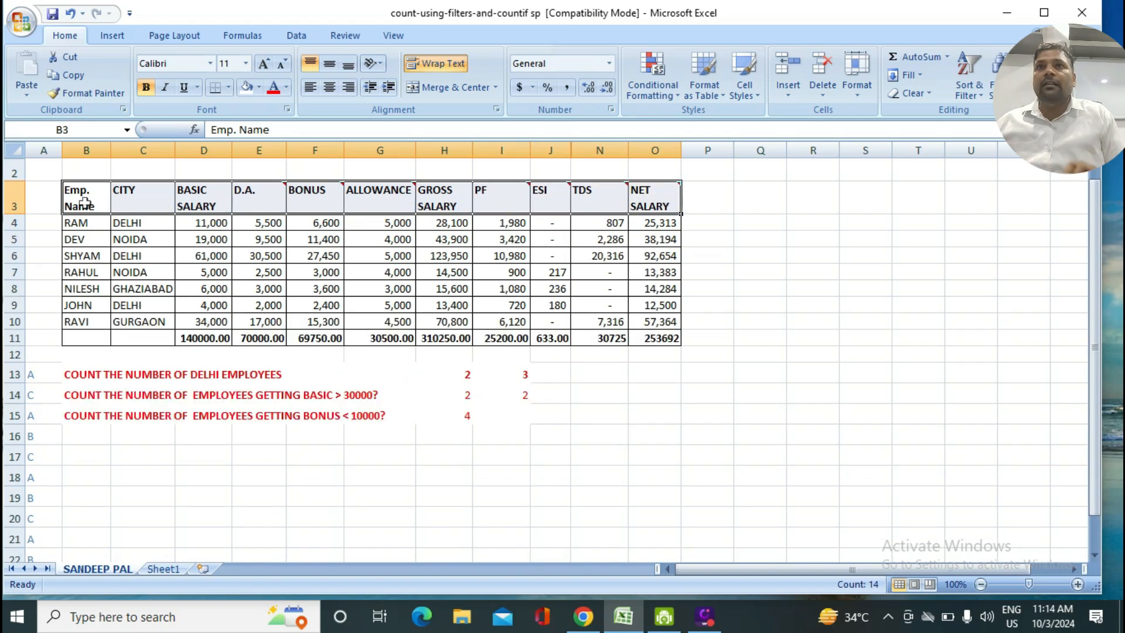
Count the employees with a bonus below 10000 in I15 with the formula =COUNTIF(F4:F10,"<10000").
left_click(502, 413)
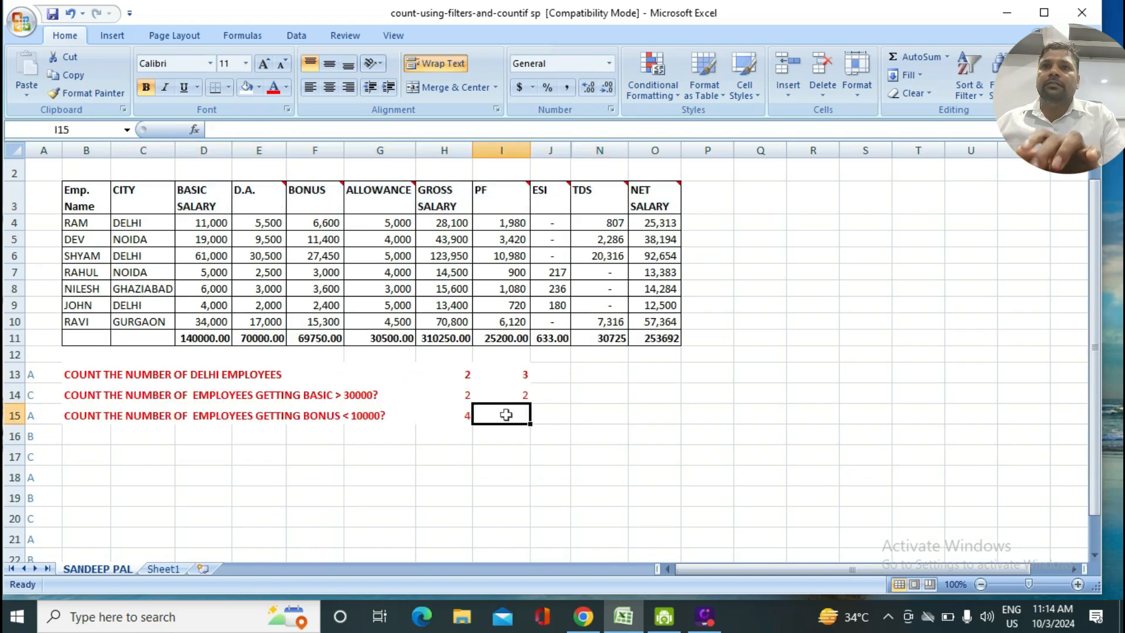
type("=")
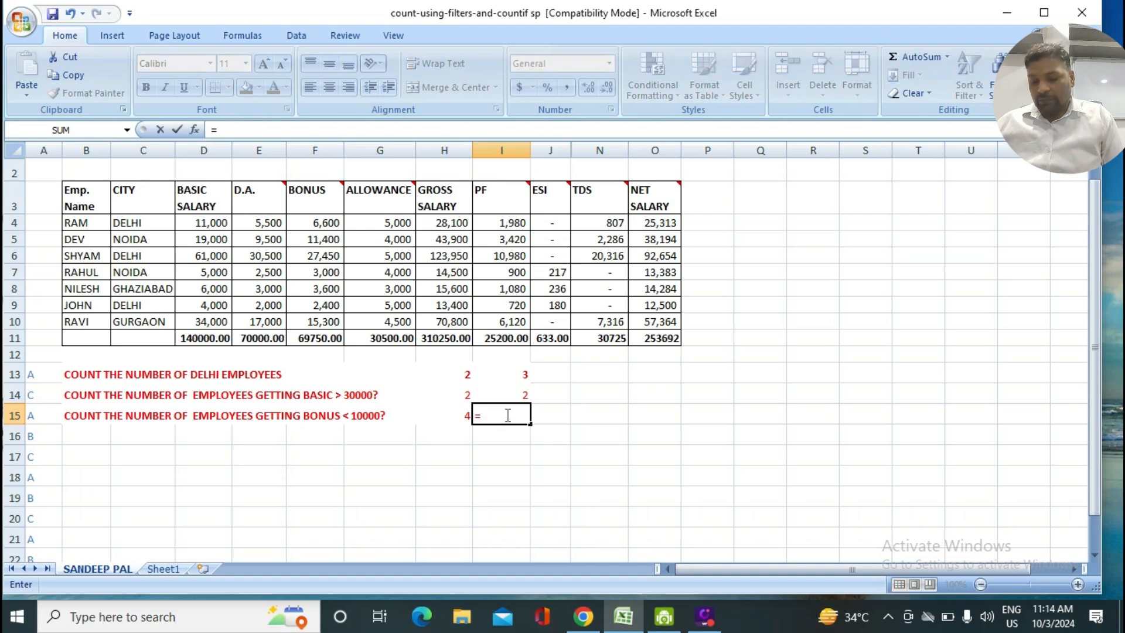
type("CO8UN")
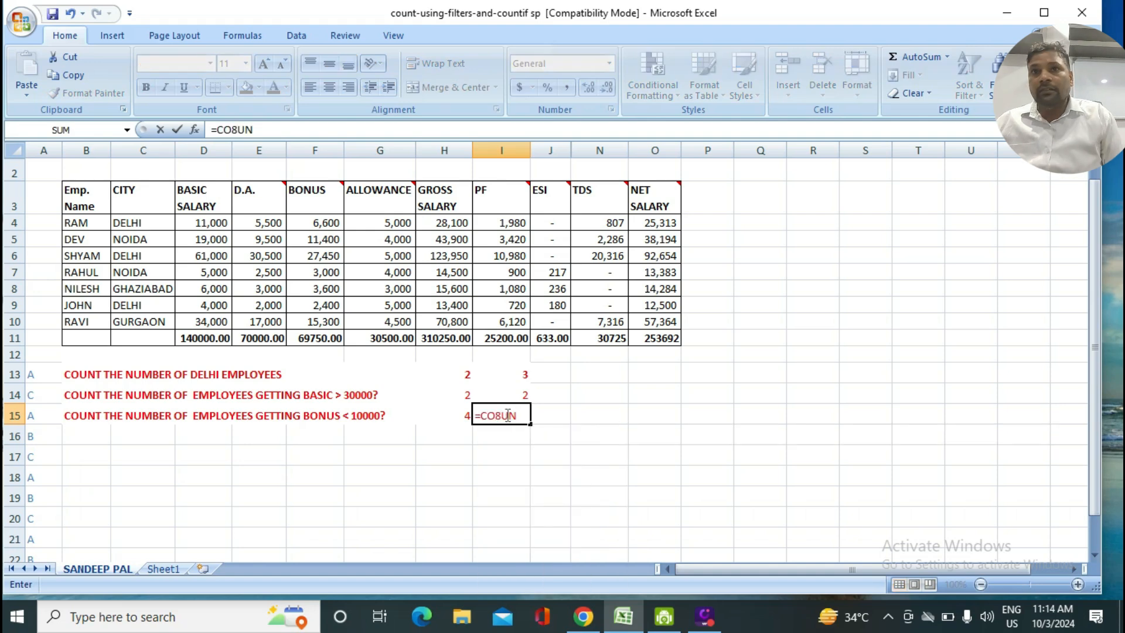
type("T")
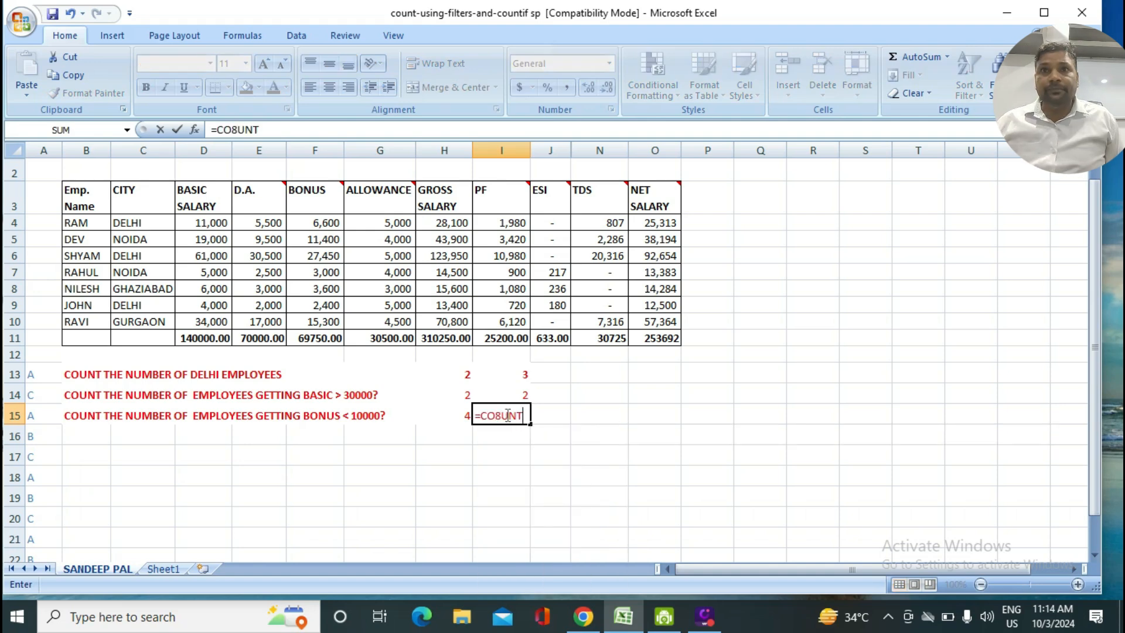
key("BackSpace")
key("BackSpace")
key("BackSpace")
key("BackSpace")
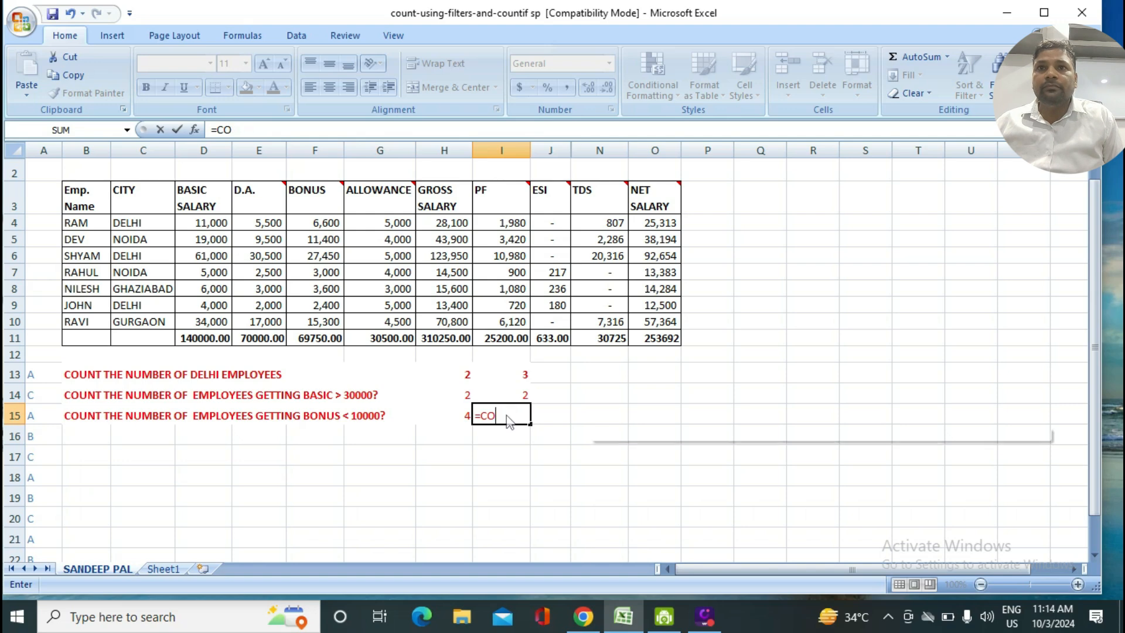
key("Down")
key("Down")
key("Down")
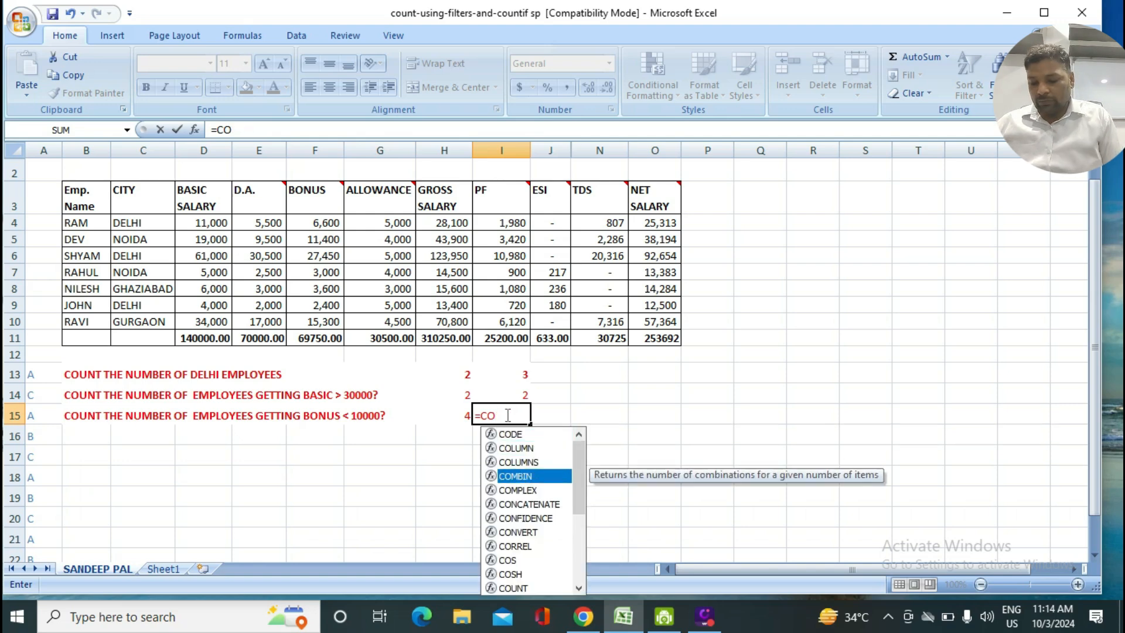
type("UN")
key("Down")
key("Down")
key("Down")
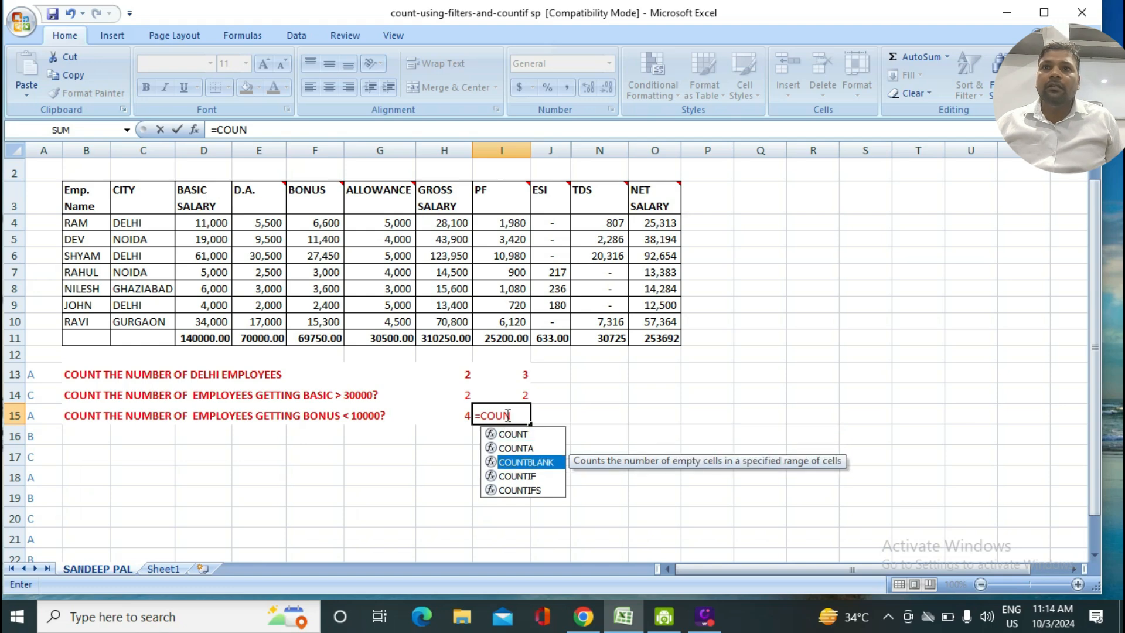
key("Tab")
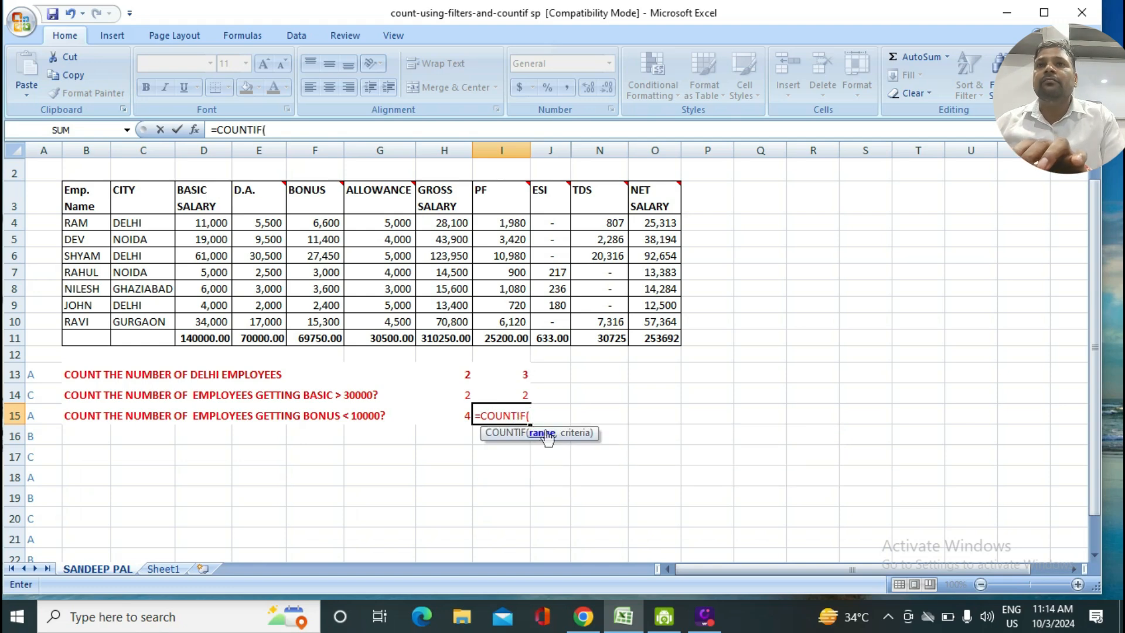
left_click(316, 222)
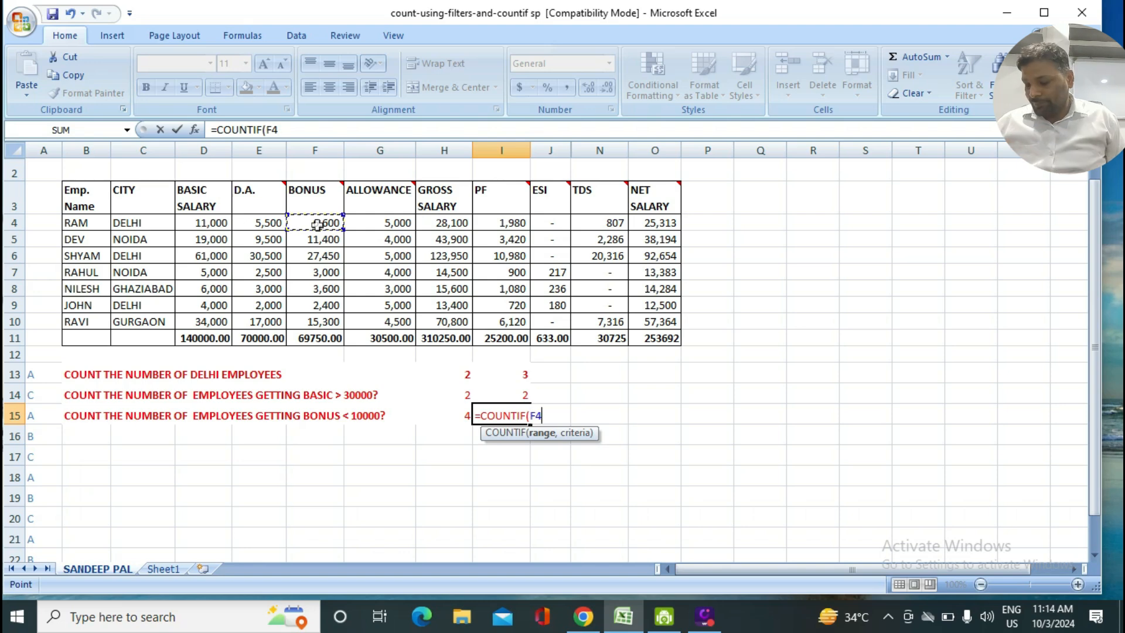
key("shift+Down")
key("shift+Down")
key("shift+Down")
key("shift+Down")
key("shift+Down")
key("shift+Down")
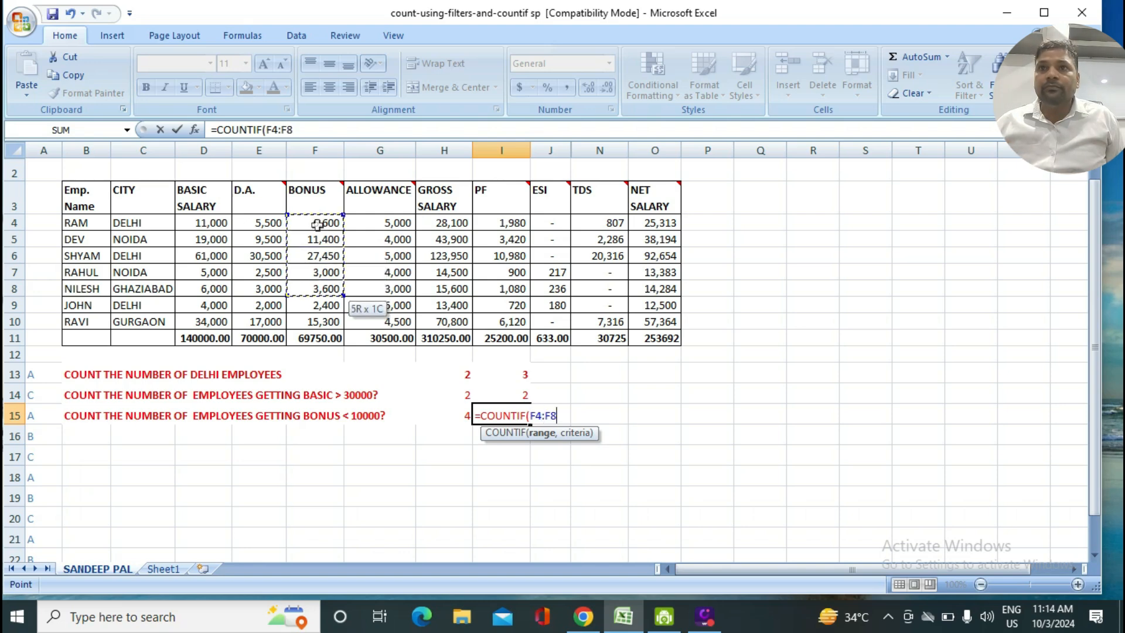
type(",")
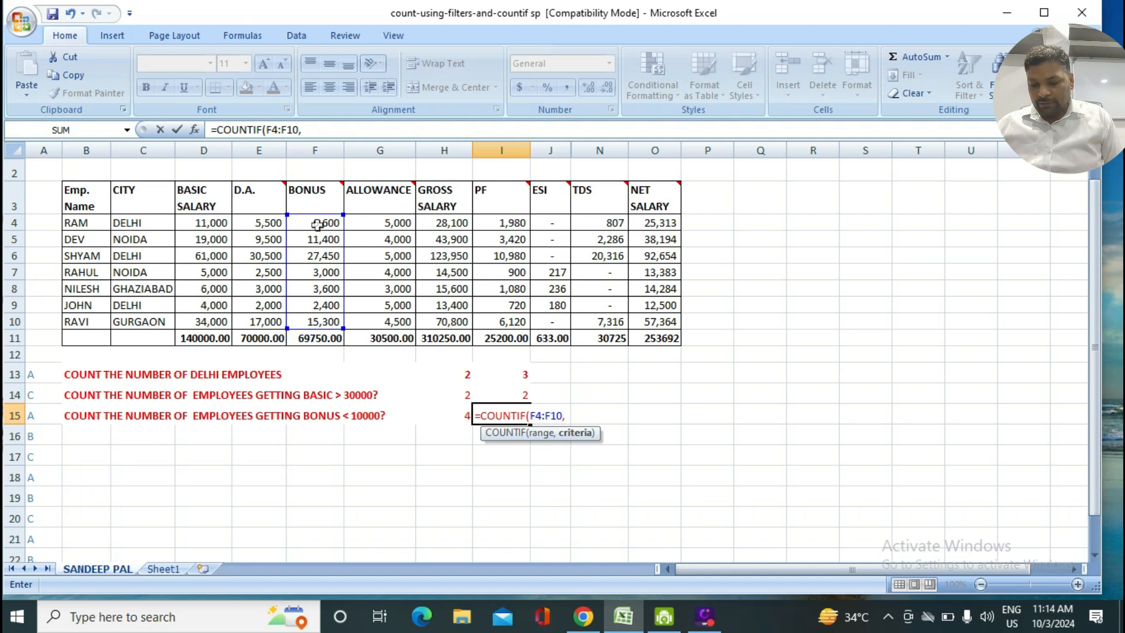
type("\"")
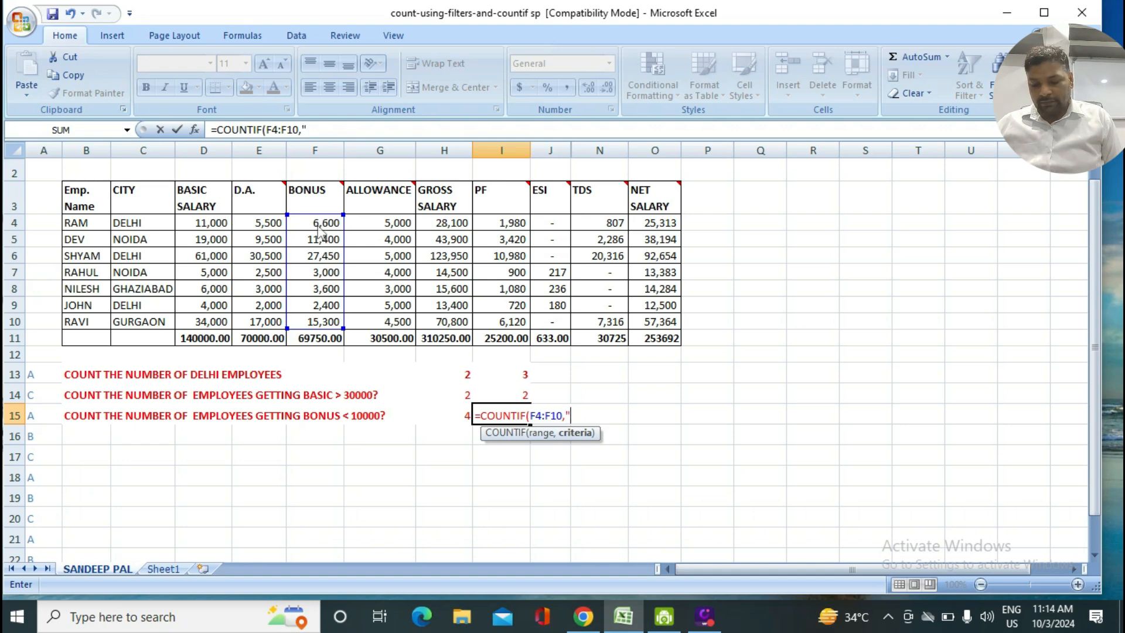
type("<10000")
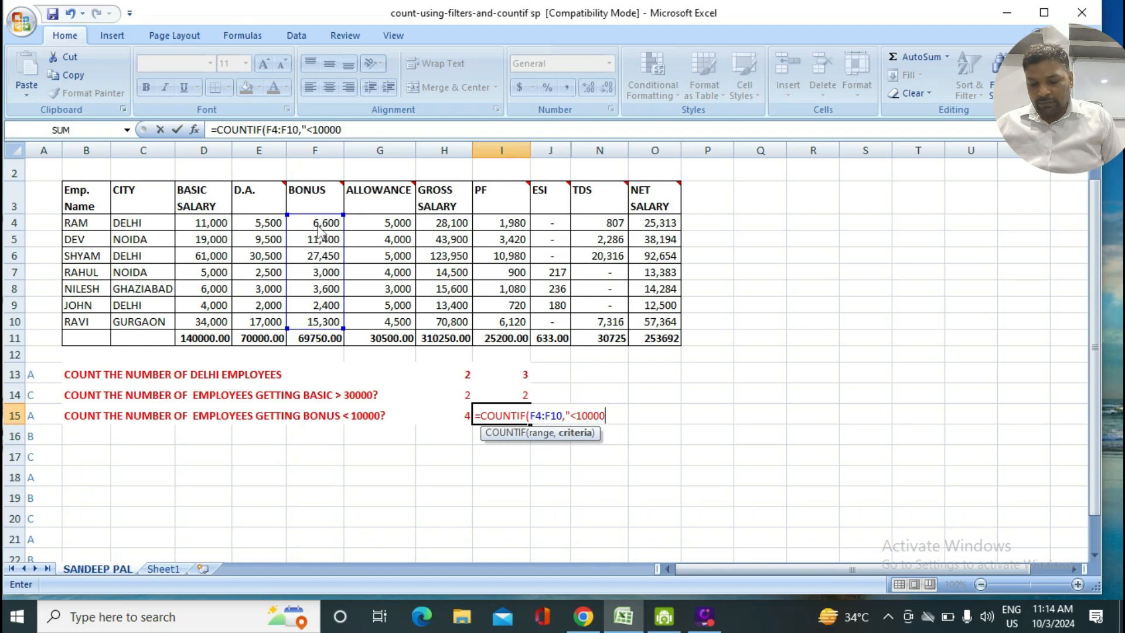
type("\")")
key("Return")
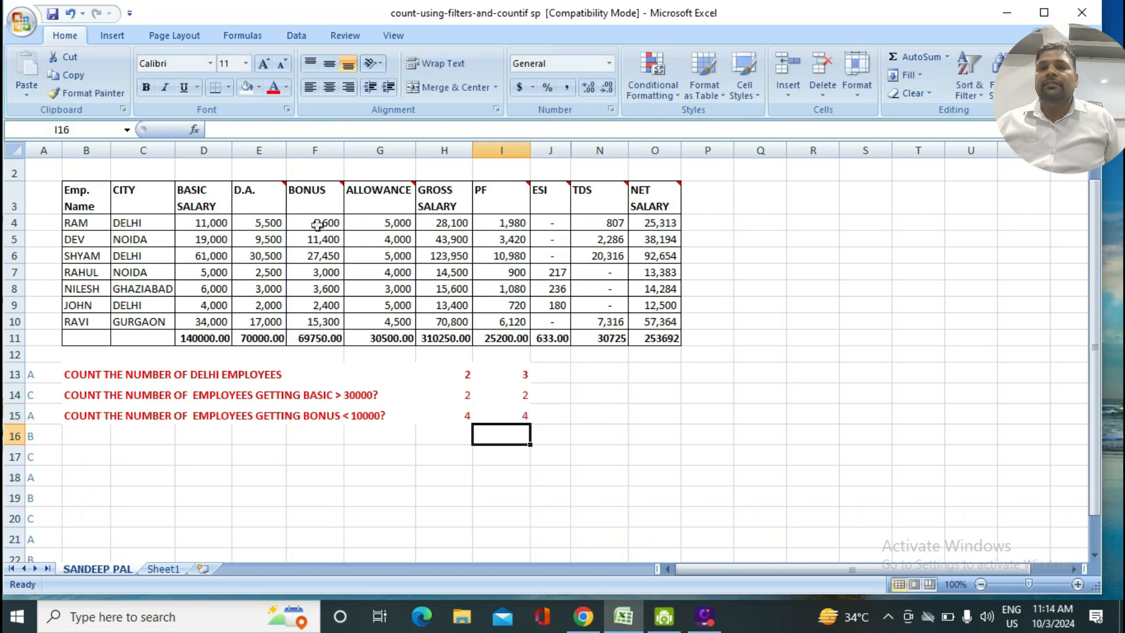